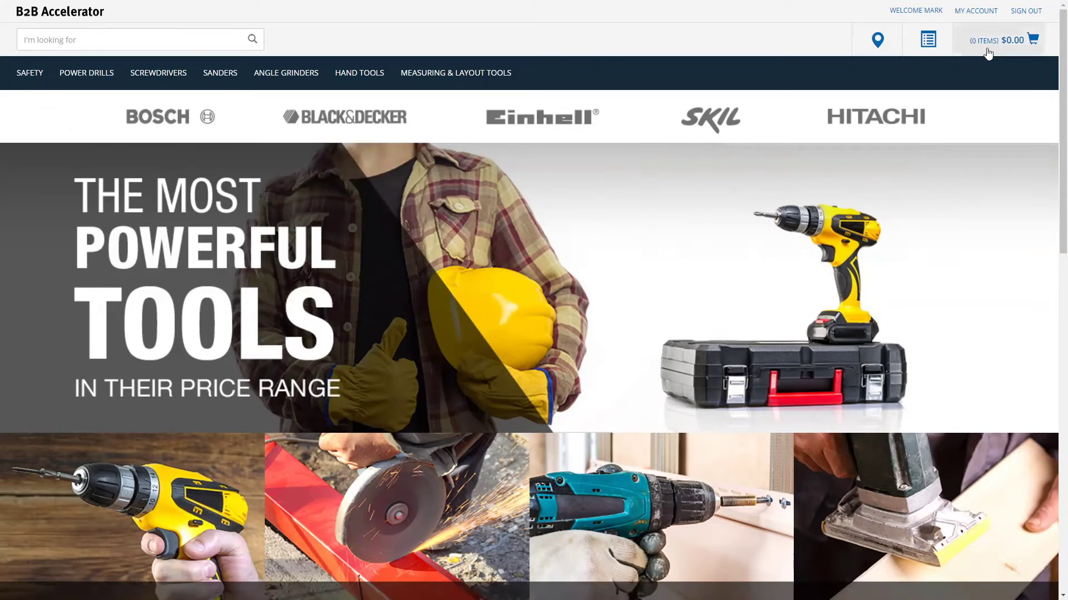
Open the order form for the Direct Attach Waterproof Insulated 6" Steel Toe boot in men's safety footwear.
{"action": "mouse_move", "coordinate": [29, 76]}
{"action": "left_click", "coordinate": [22, 143]}
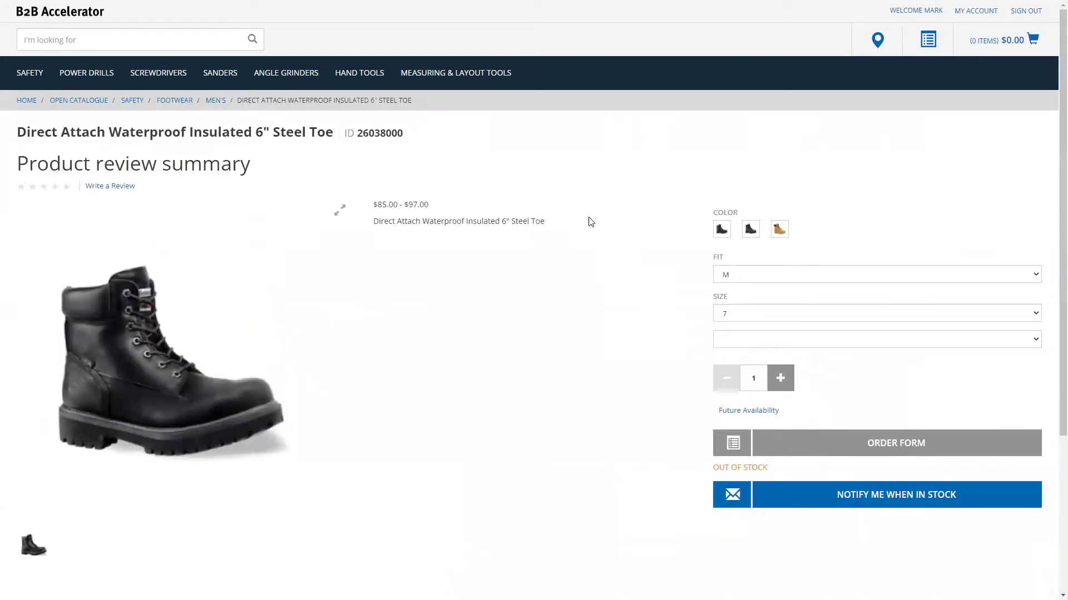
{"action": "scroll", "coordinate": [588, 217], "scroll_direction": "down", "scroll_amount": 1}
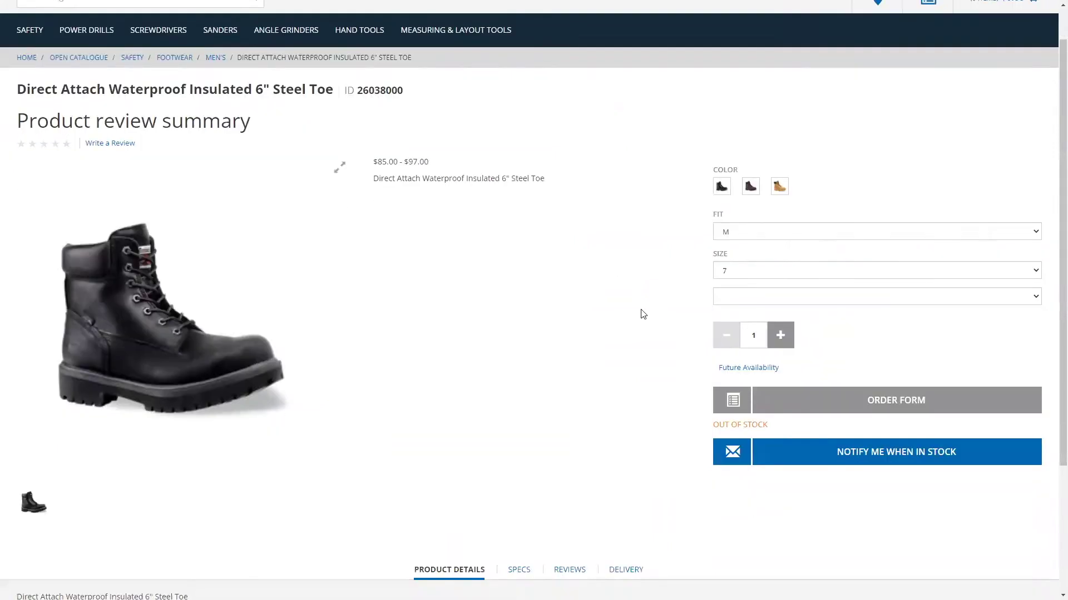
{"action": "left_click", "coordinate": [733, 394]}
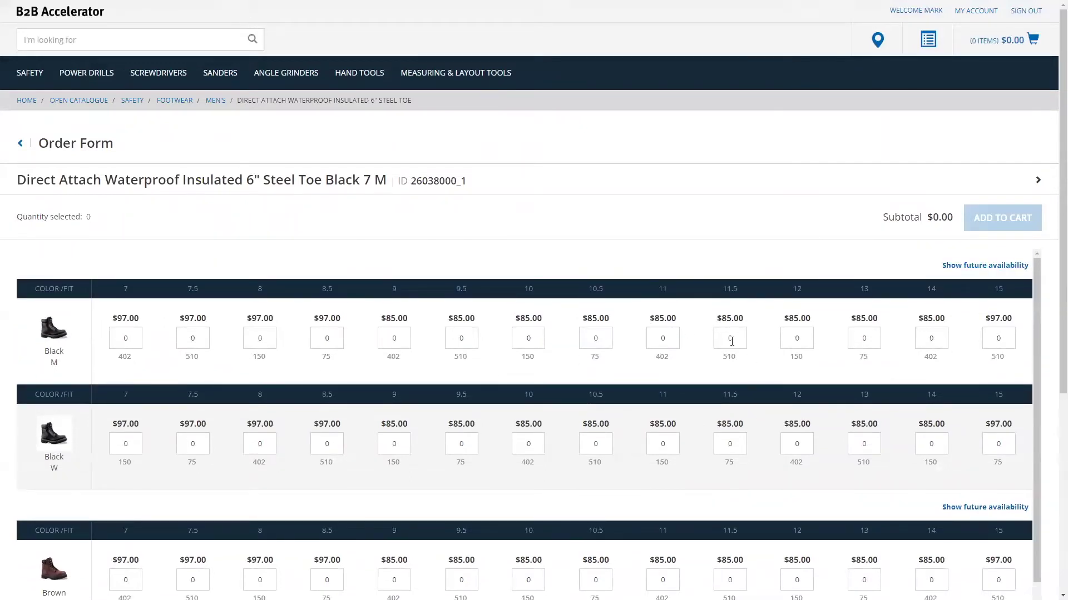
Set the black boot quantities to 2 for fit M size 13 and 2 for fit W size 7.
{"action": "left_click", "coordinate": [606, 342]}
{"action": "left_click", "coordinate": [875, 341]}
{"action": "scroll", "coordinate": [862, 475], "scroll_direction": "down", "scroll_amount": 2}
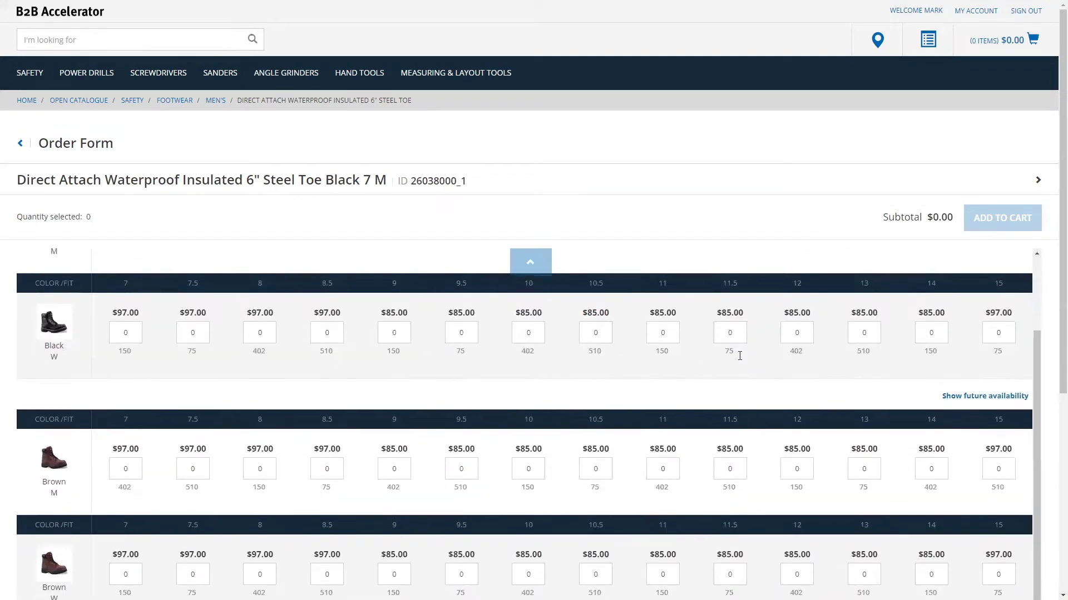
{"action": "left_click", "coordinate": [136, 334]}
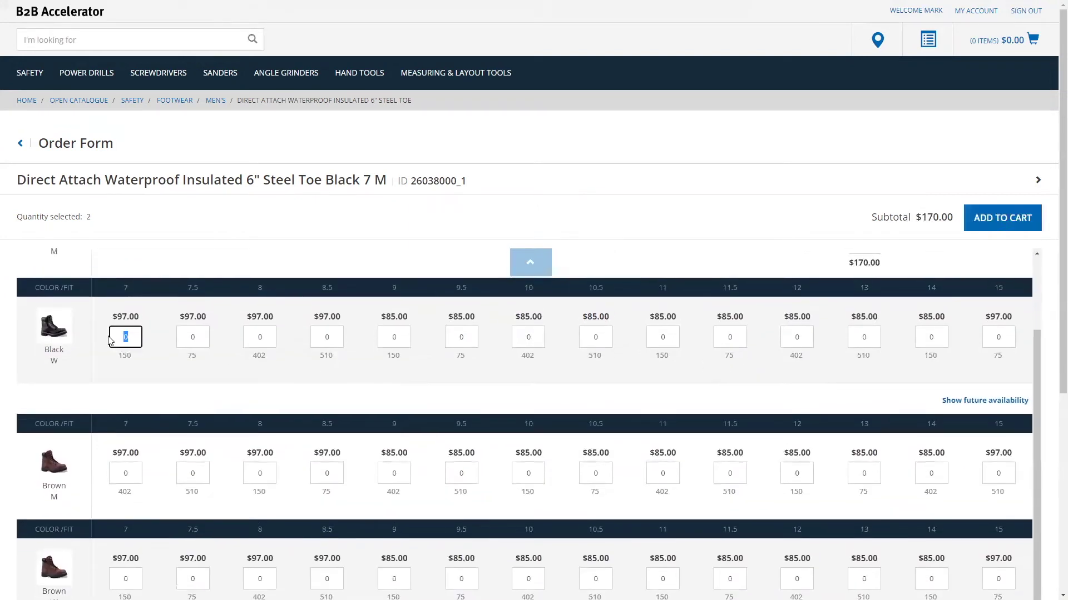
Set the brown boot quantities to 4 for fit M size 14 and 4 for fit W size 7.5.
{"action": "scroll", "coordinate": [187, 380], "scroll_direction": "down", "scroll_amount": 2}
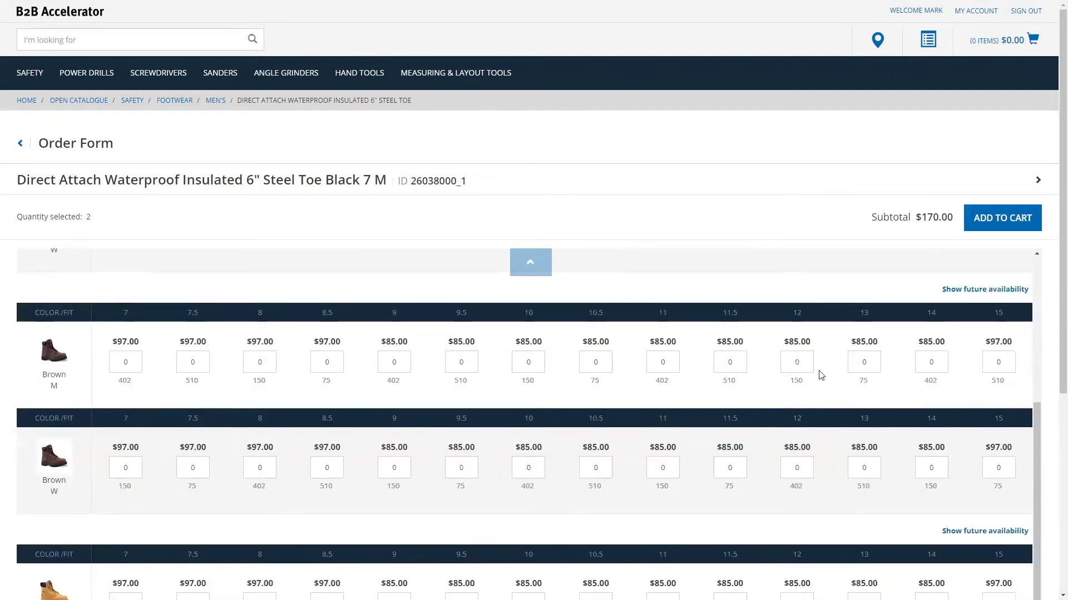
{"action": "left_click", "coordinate": [931, 362]}
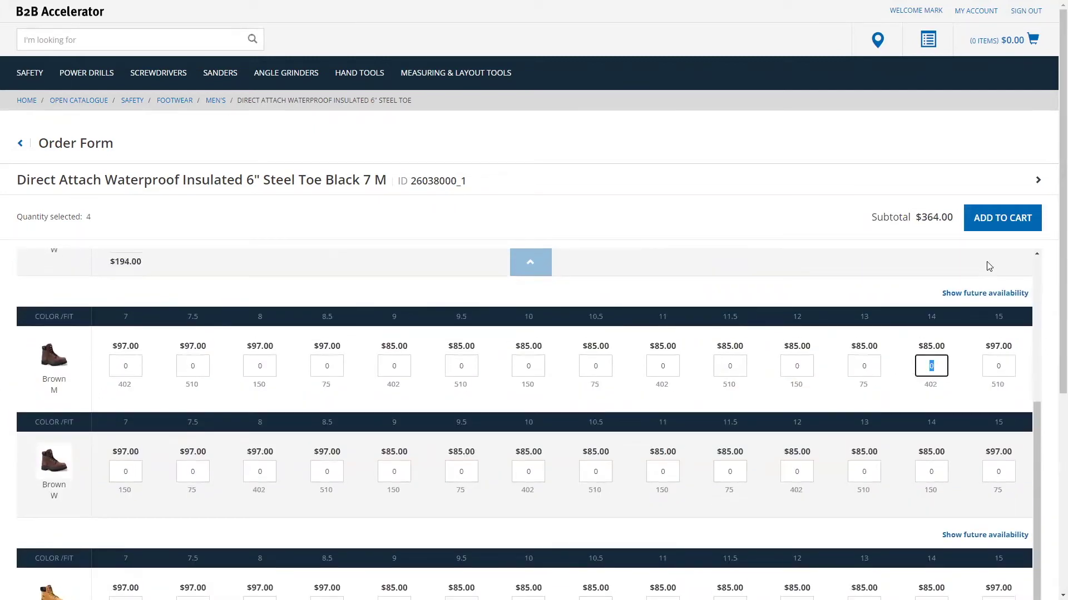
{"action": "scroll", "coordinate": [293, 474], "scroll_direction": "down", "scroll_amount": 1}
{"action": "left_click", "coordinate": [178, 460]}
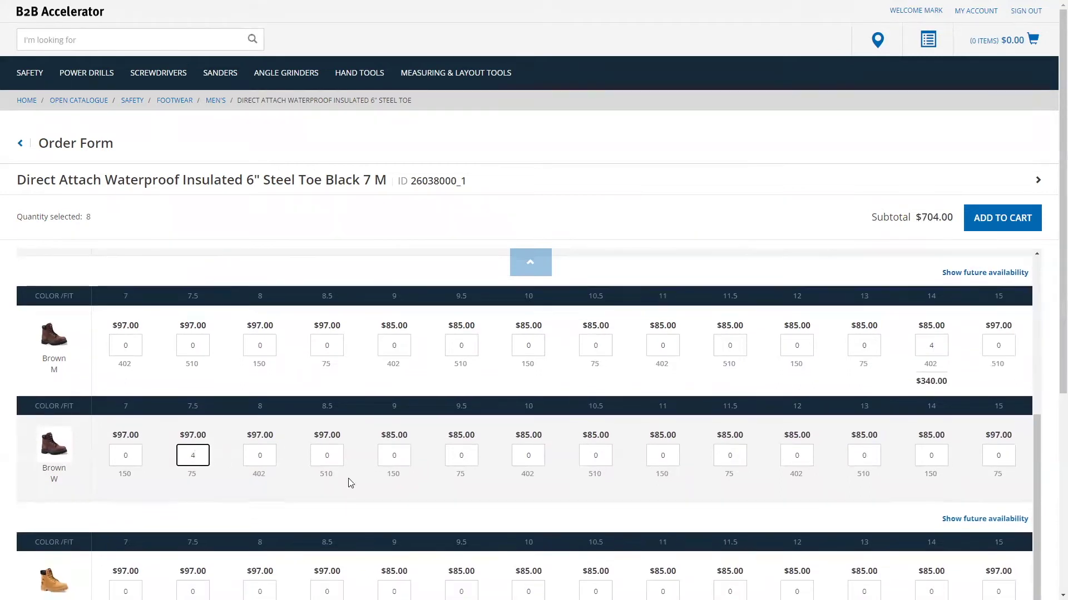
Order 1 yellow boot in fit M size 15 and 1 in fit W size 8.5, adding all selected boots to the cart.
{"action": "scroll", "coordinate": [400, 502], "scroll_direction": "down", "scroll_amount": 5}
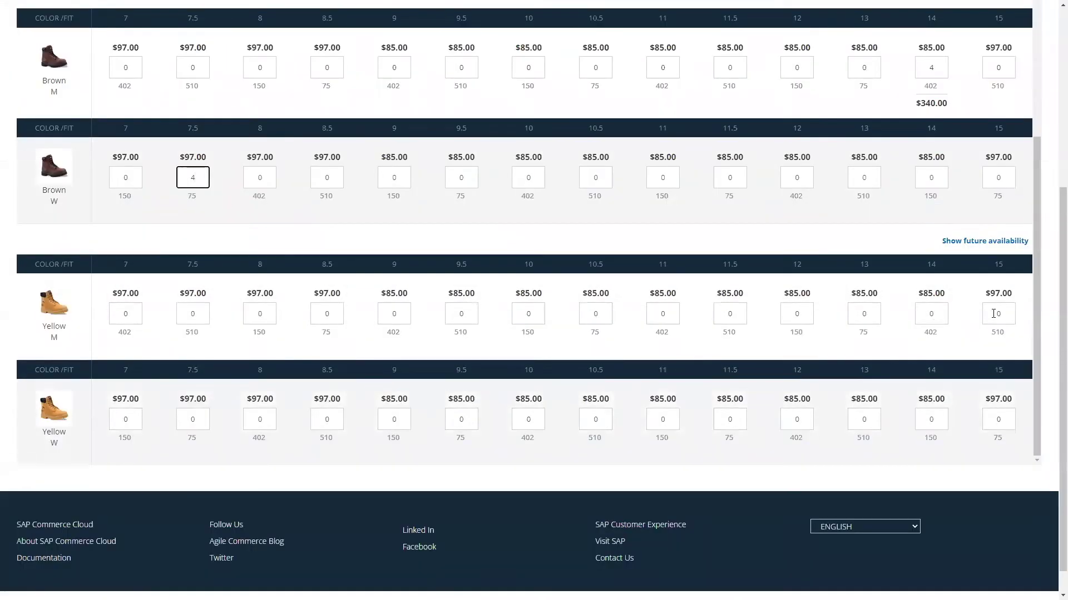
{"action": "left_click", "coordinate": [1007, 316]}
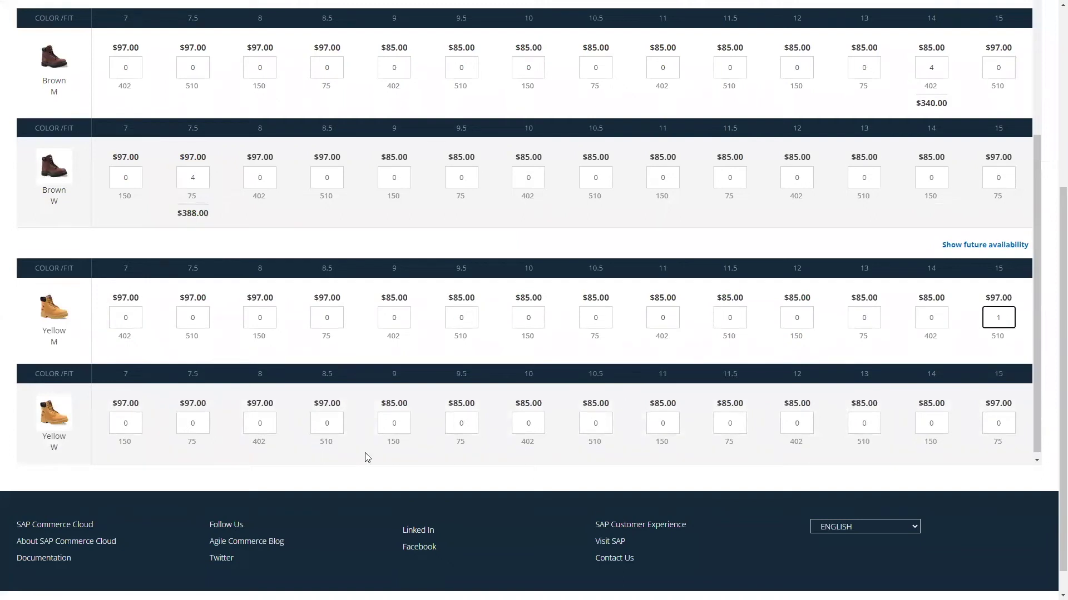
{"action": "left_click", "coordinate": [340, 423]}
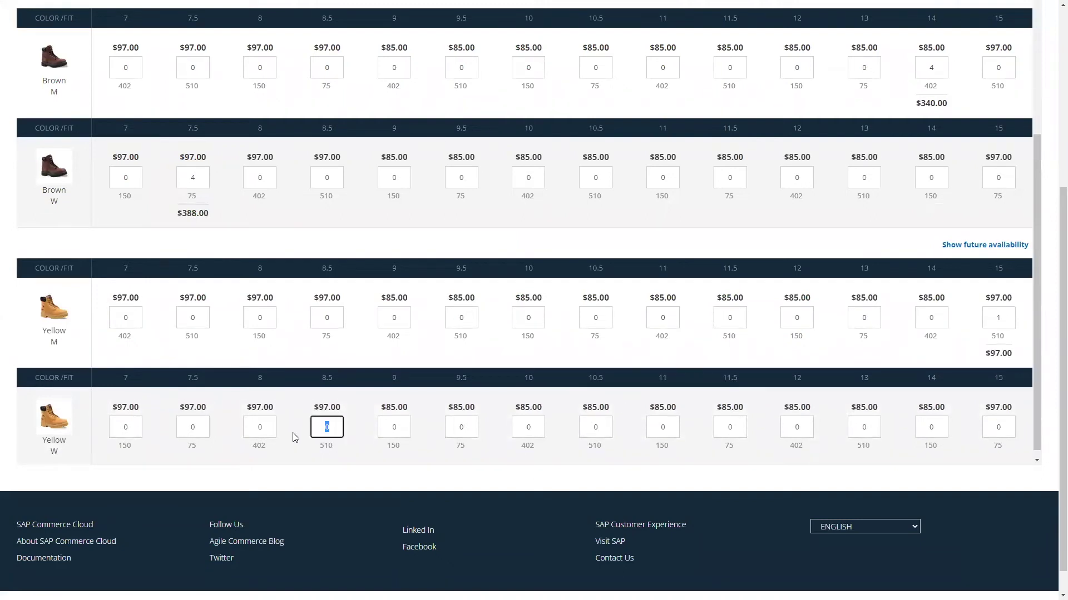
{"action": "scroll", "coordinate": [682, 460], "scroll_direction": "up", "scroll_amount": 5}
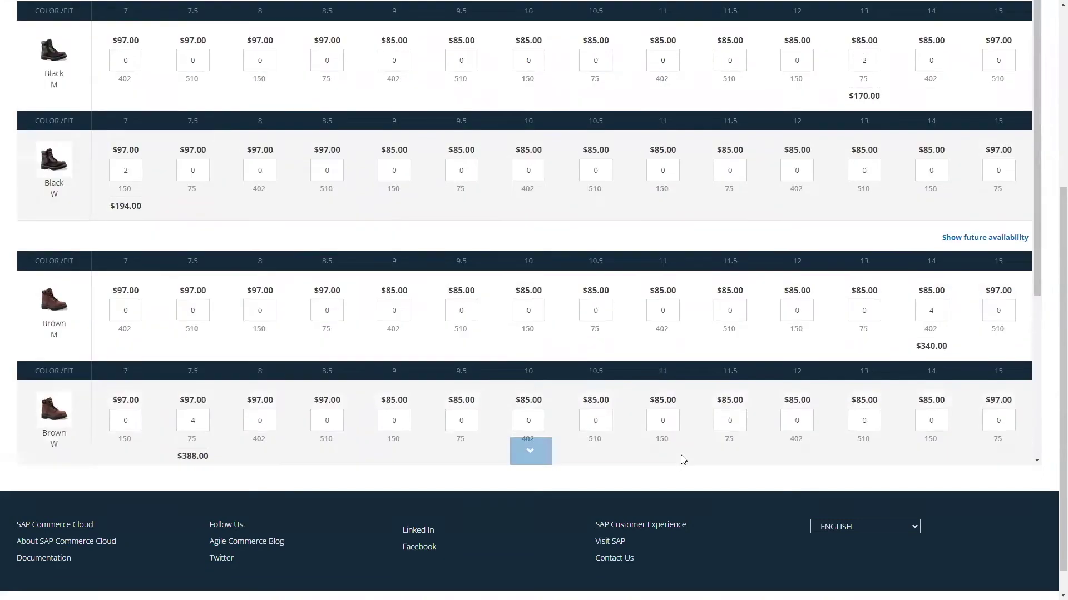
{"action": "scroll", "coordinate": [1010, 236], "scroll_direction": "up", "scroll_amount": 5}
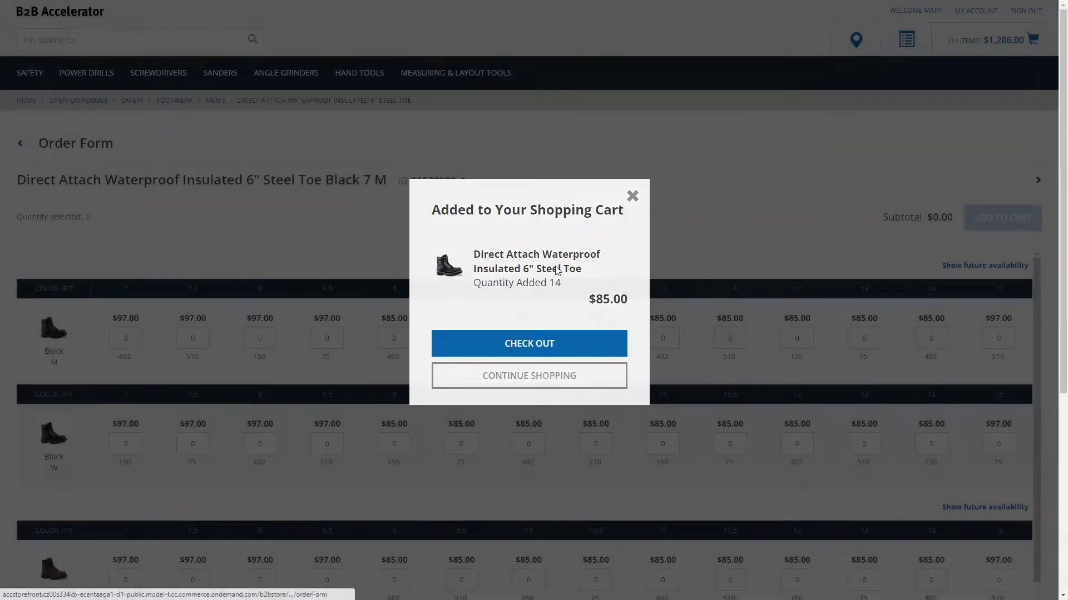
{"action": "left_click", "coordinate": [113, 156]}
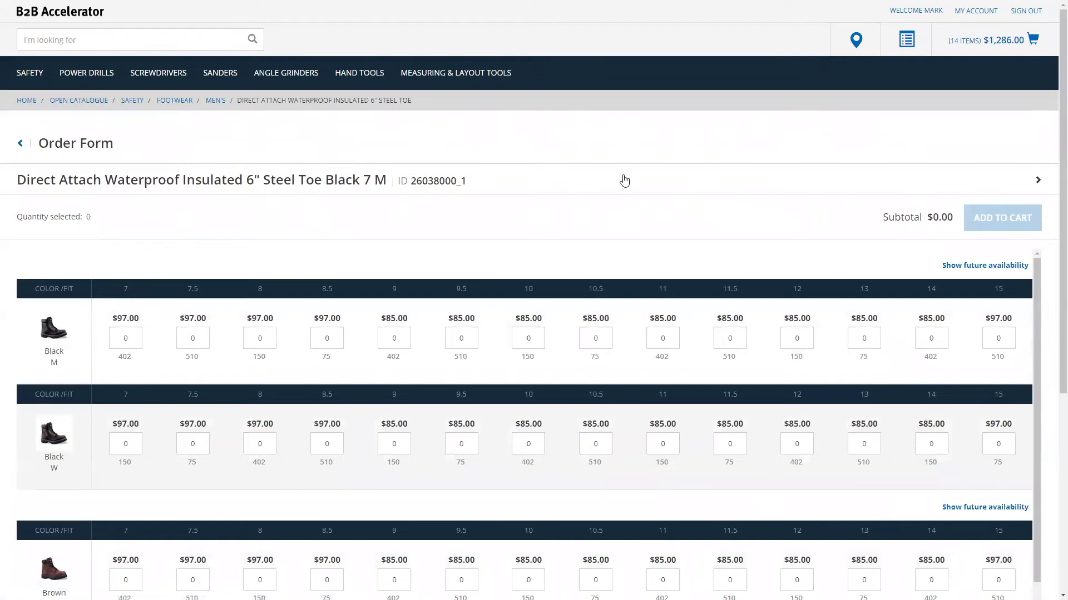
Open the product page of the Cordless Screwdriver BAS 18–2/1 HA from the screwdrivers category.
{"action": "left_click", "coordinate": [158, 78]}
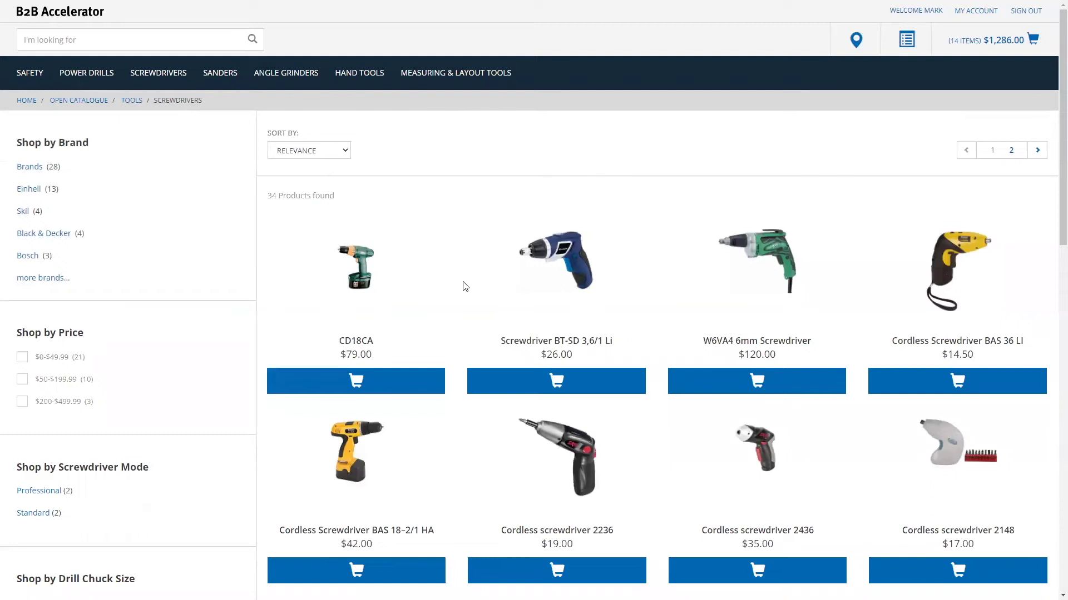
{"action": "scroll", "coordinate": [465, 286], "scroll_direction": "down", "scroll_amount": 2}
{"action": "scroll", "coordinate": [423, 356], "scroll_direction": "down", "scroll_amount": 1}
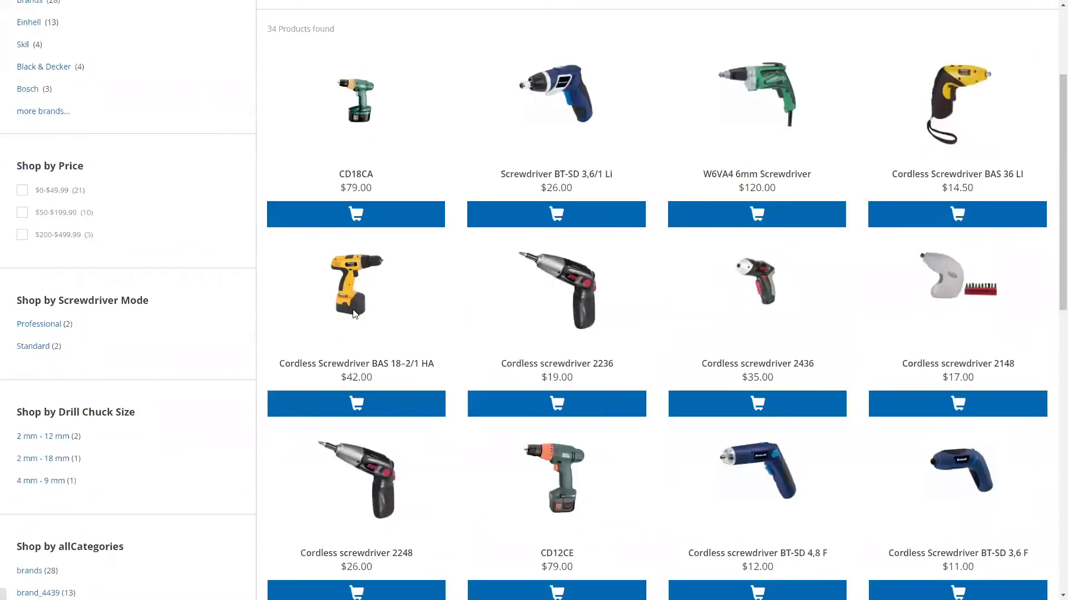
{"action": "left_click", "coordinate": [350, 310]}
Add 8 of the cordless screwdrivers to the cart and continue shopping.
{"action": "double_click", "coordinate": [754, 218]}
{"action": "type", "text": "8"}
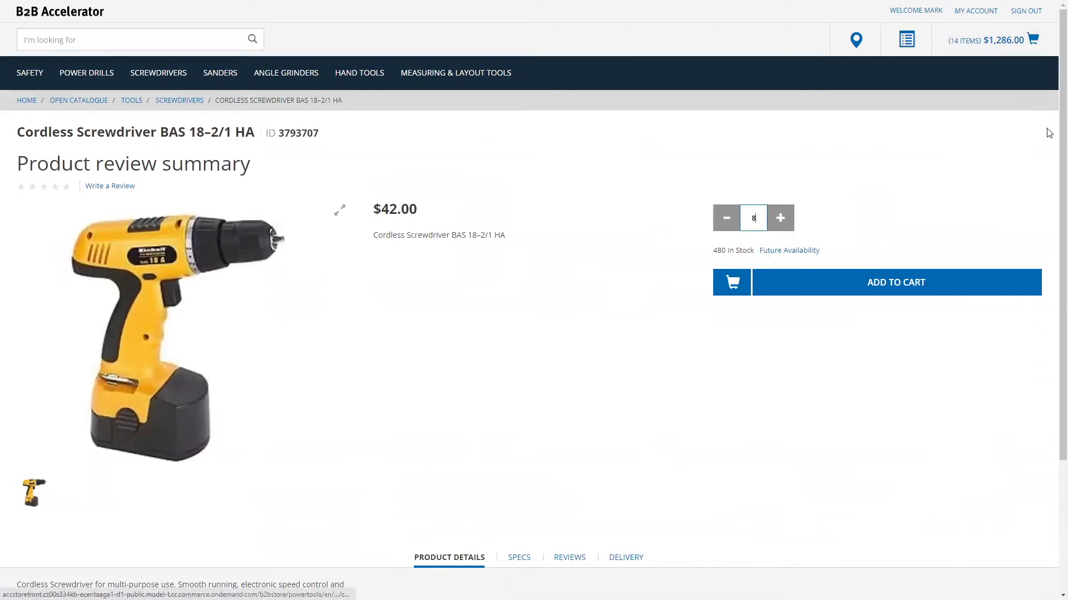
{"action": "left_click", "coordinate": [884, 287]}
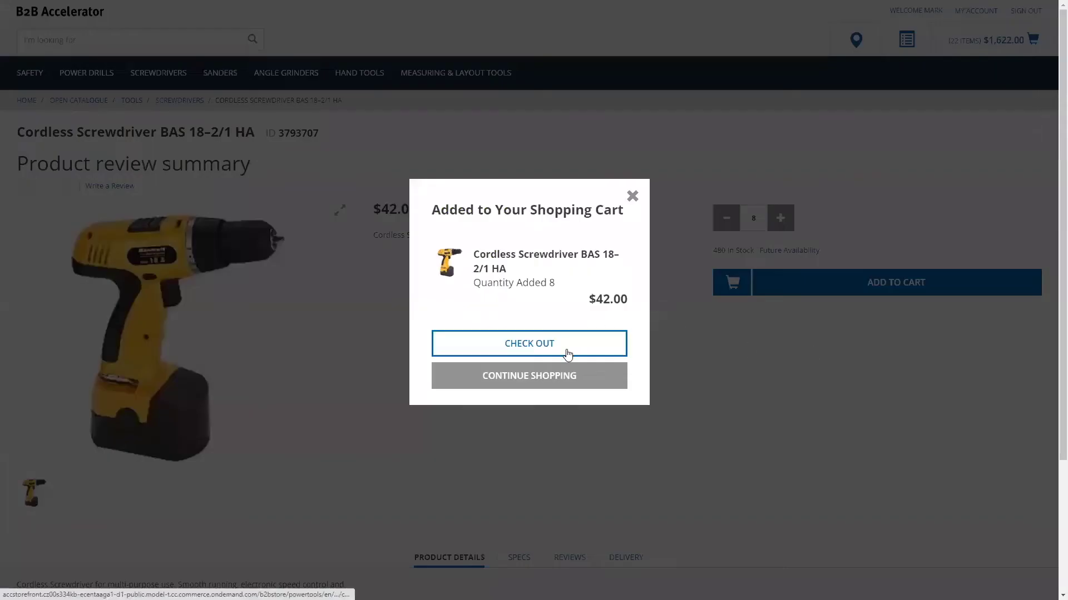
{"action": "left_click", "coordinate": [554, 378]}
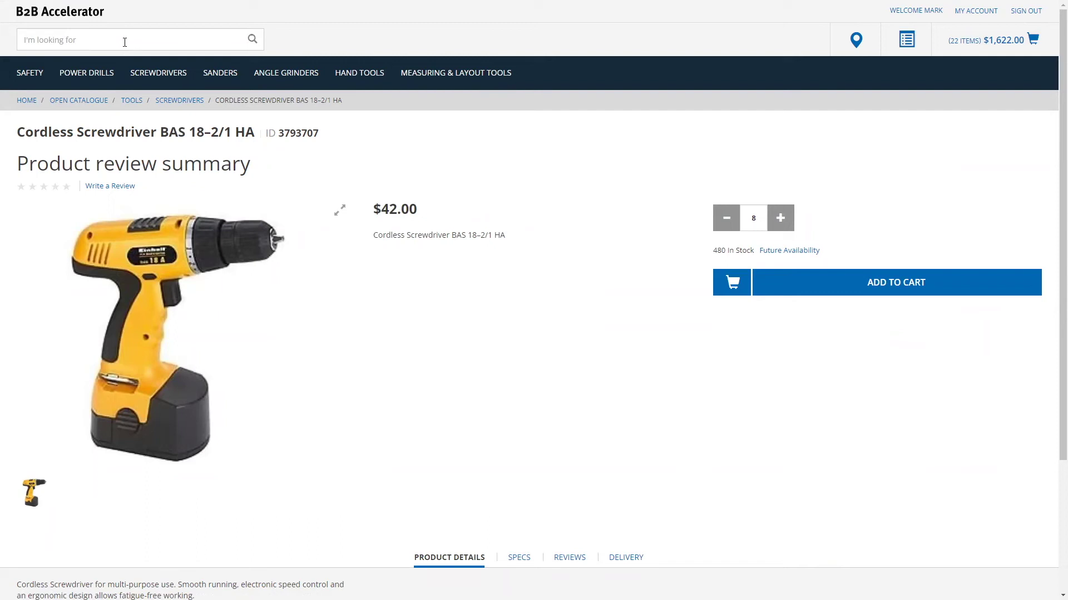
Search for product 4567173 and add 4 of the GBS 75 AE belt sanders to the cart.
{"action": "type", "text": "4567173"}
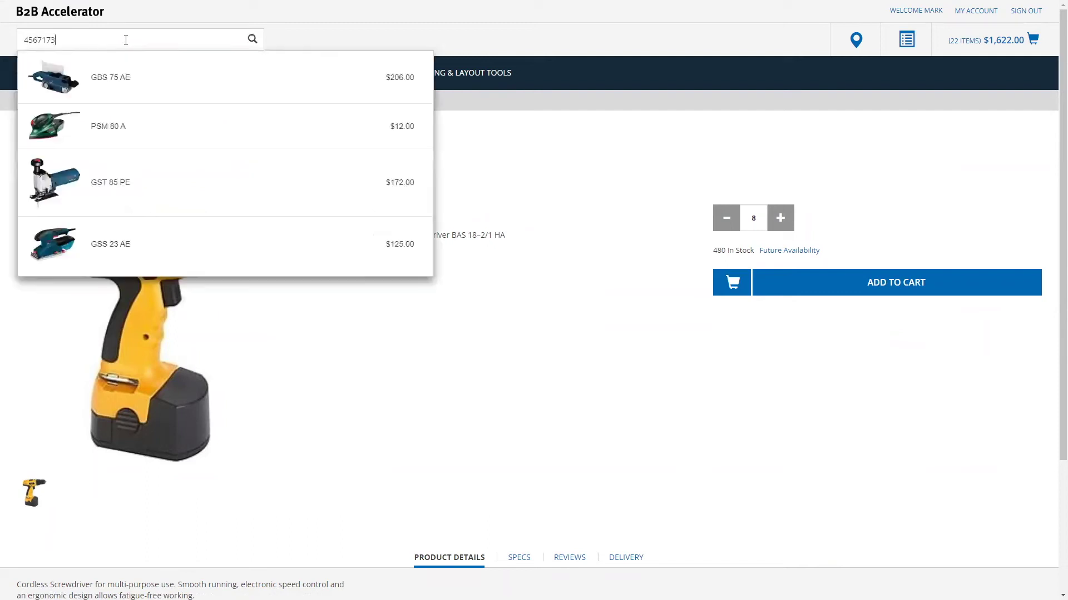
{"action": "left_click", "coordinate": [220, 95]}
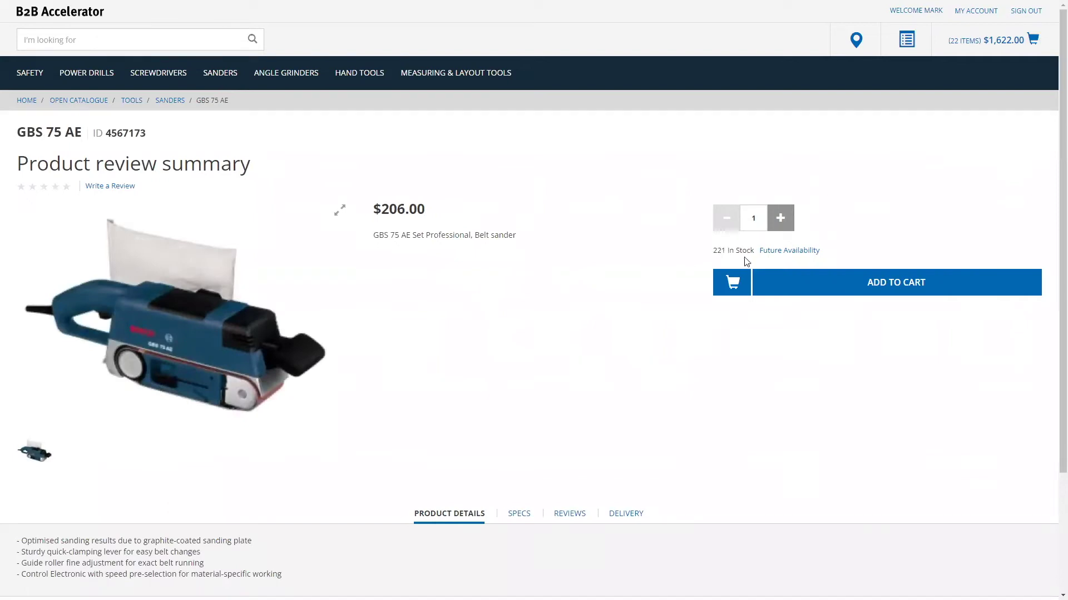
{"action": "left_click", "coordinate": [759, 222]}
{"action": "type", "text": "4"}
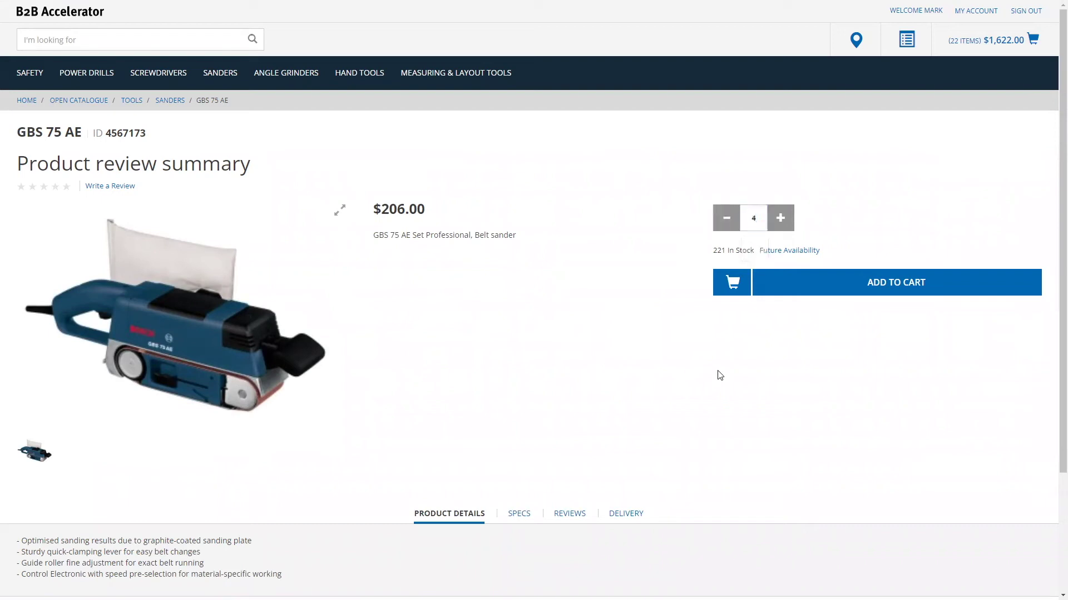
{"action": "left_click", "coordinate": [885, 293]}
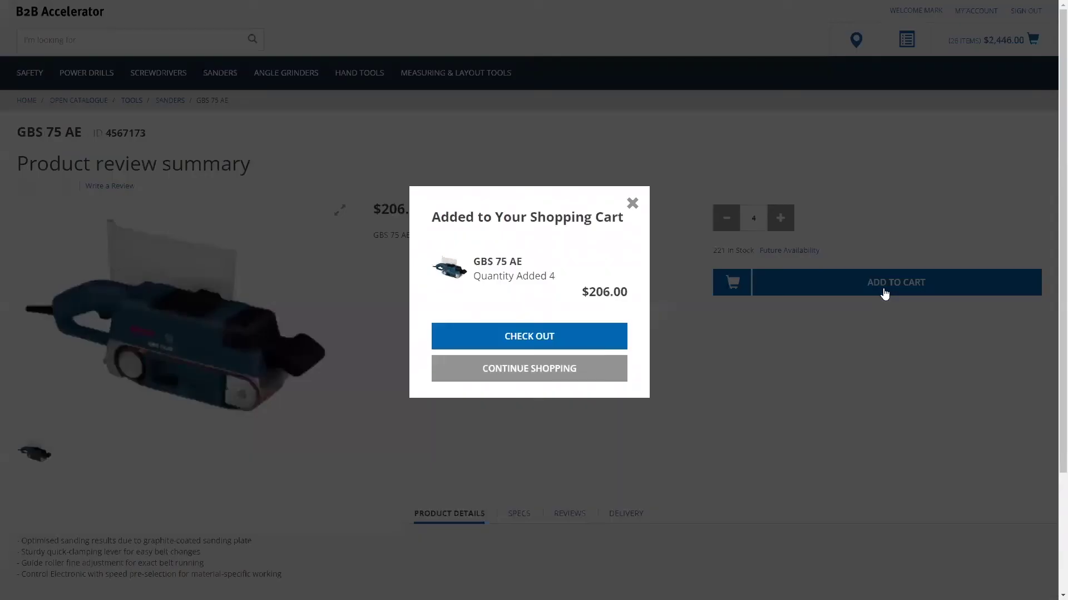
Proceed to the cart and save it as "Shoes Cordless Screwdriver Power Sander" with the description "Multiple shoes for crew with screwdrivers and power sanders.".
{"action": "left_click", "coordinate": [537, 346]}
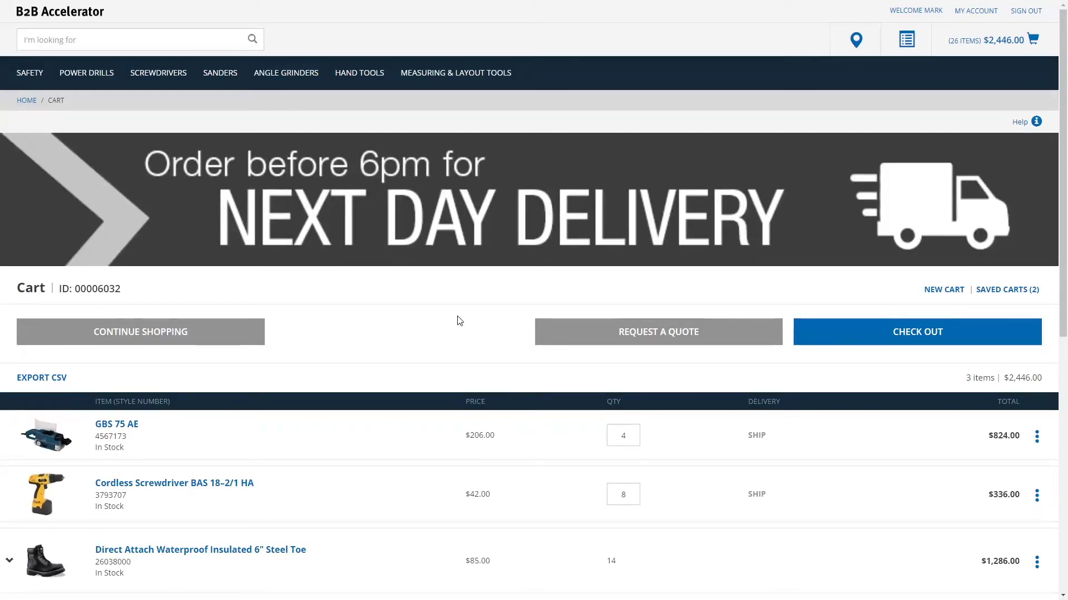
{"action": "scroll", "coordinate": [445, 330], "scroll_direction": "down", "scroll_amount": 1}
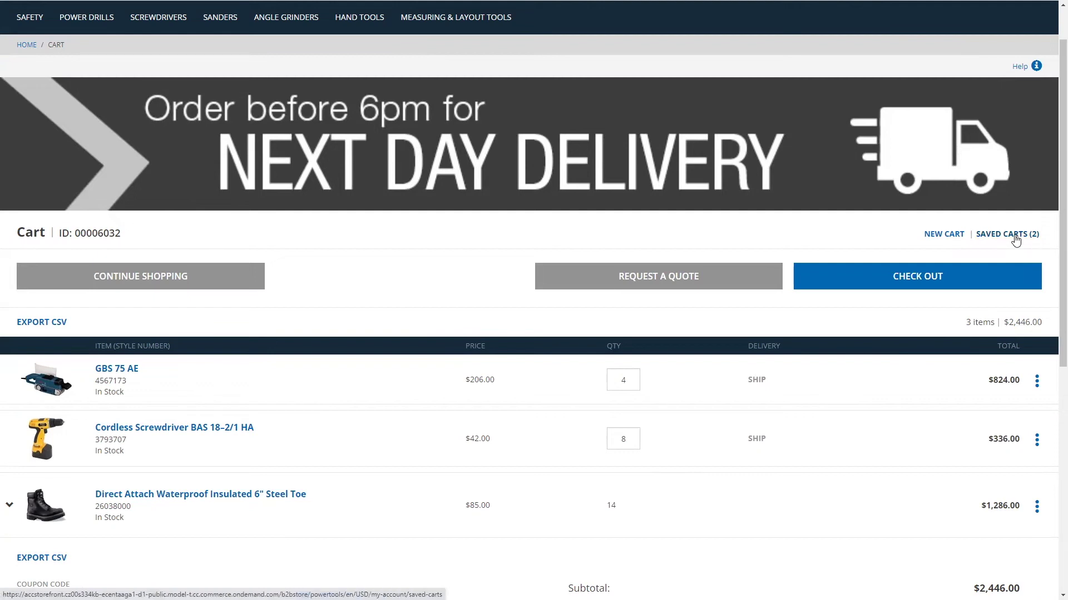
{"action": "left_click", "coordinate": [944, 235]}
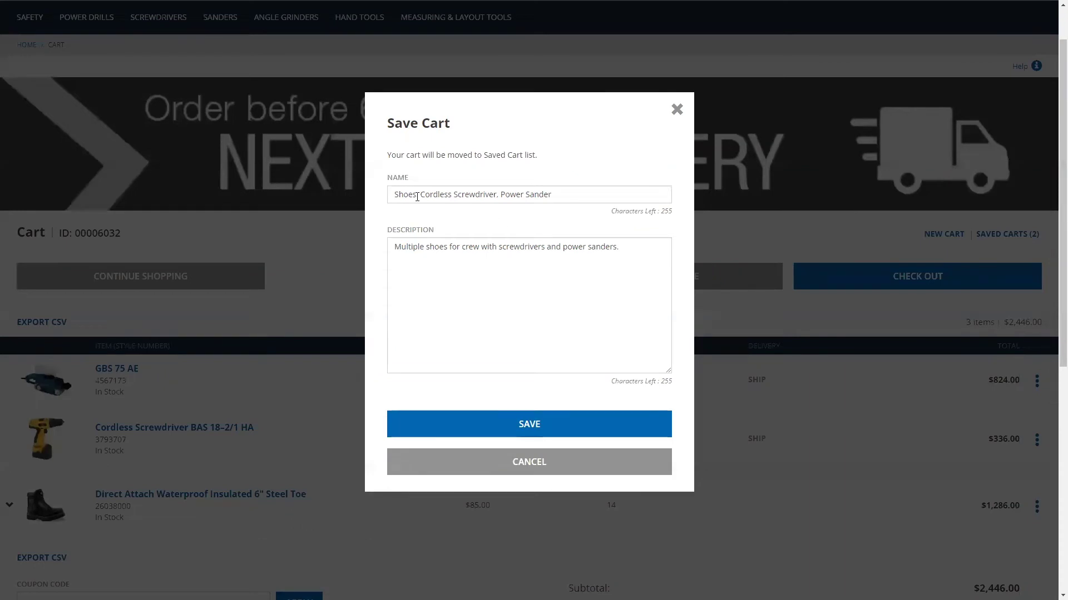
{"action": "key", "text": "ctrl+a"}
{"action": "type", "text": "Shoes Cordless Screwdriver Power Sander"}
{"action": "scroll", "coordinate": [530, 338], "scroll_direction": "up", "scroll_amount": 1}
{"action": "left_click", "coordinate": [554, 485]}
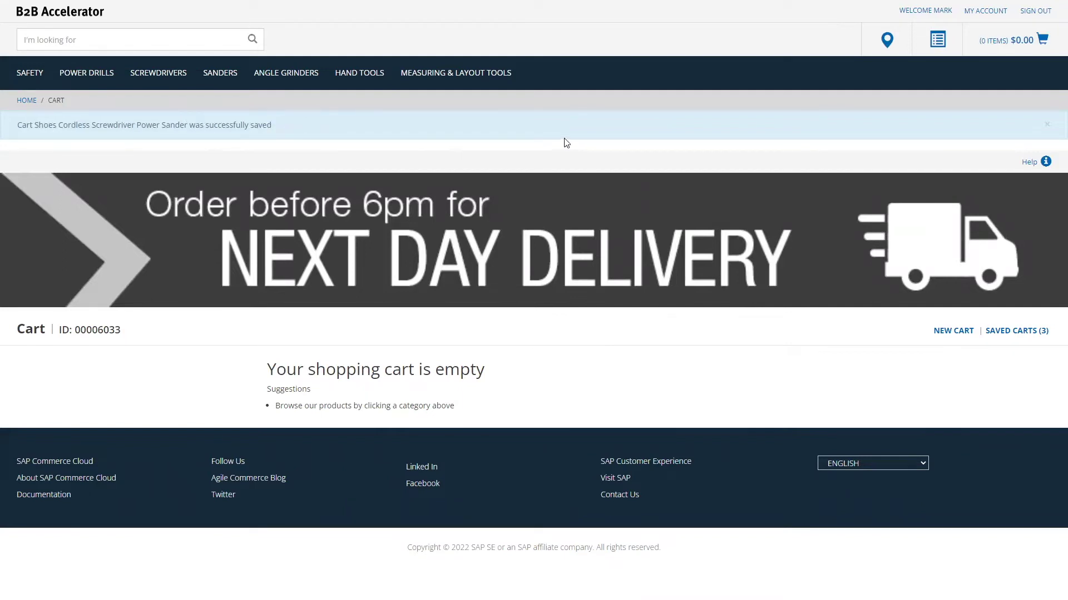
Open the saved cart "Shoes Cordless Screwdriver Power Sander" from the account's saved carts and review its items and its editable name and description.
{"action": "left_click", "coordinate": [976, 13]}
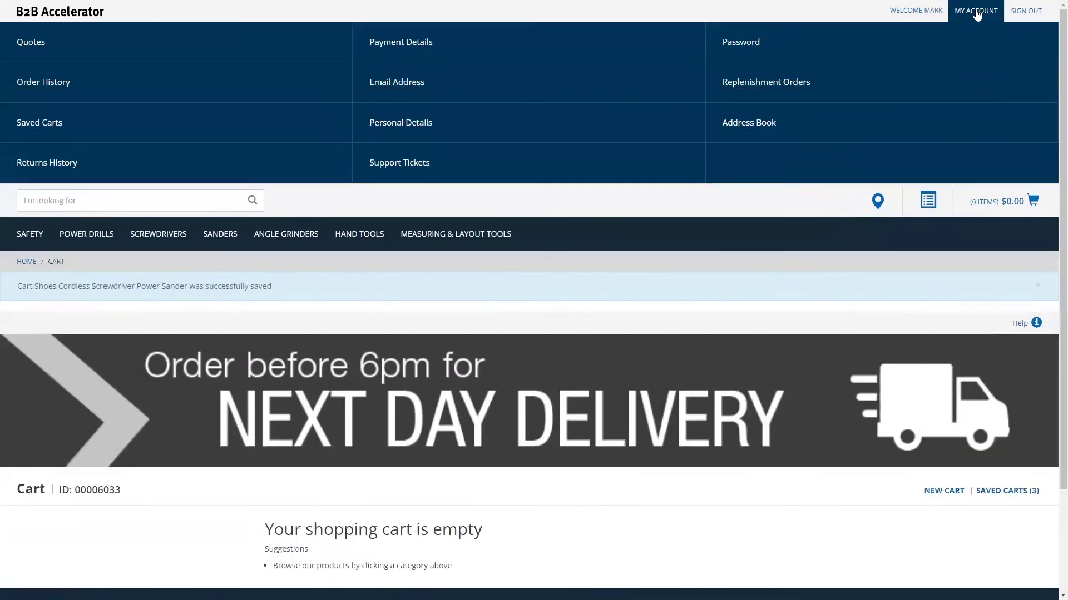
{"action": "left_click", "coordinate": [179, 132]}
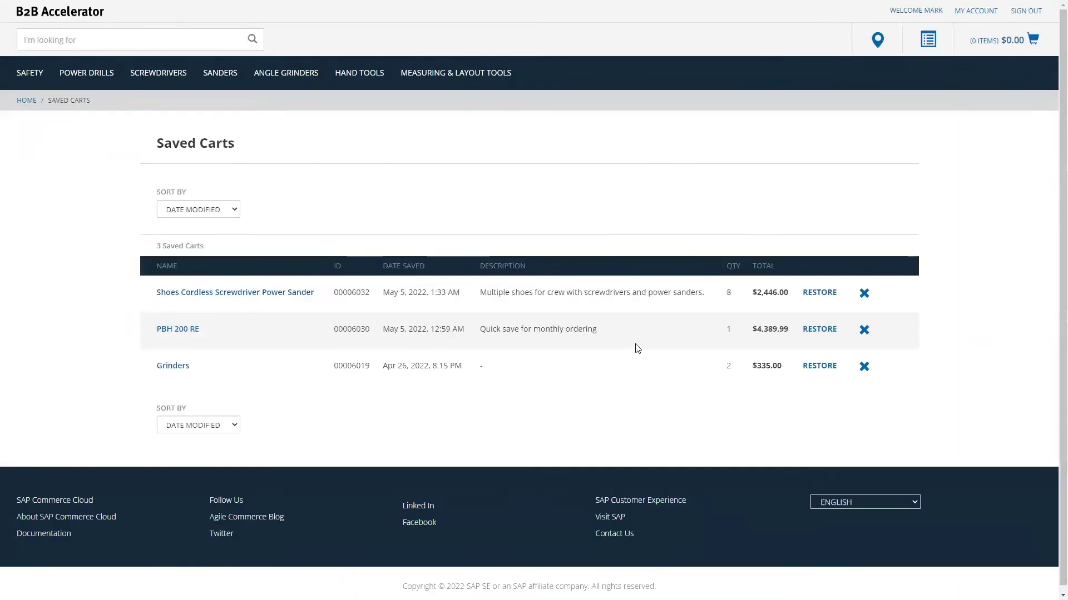
{"action": "left_click", "coordinate": [220, 295]}
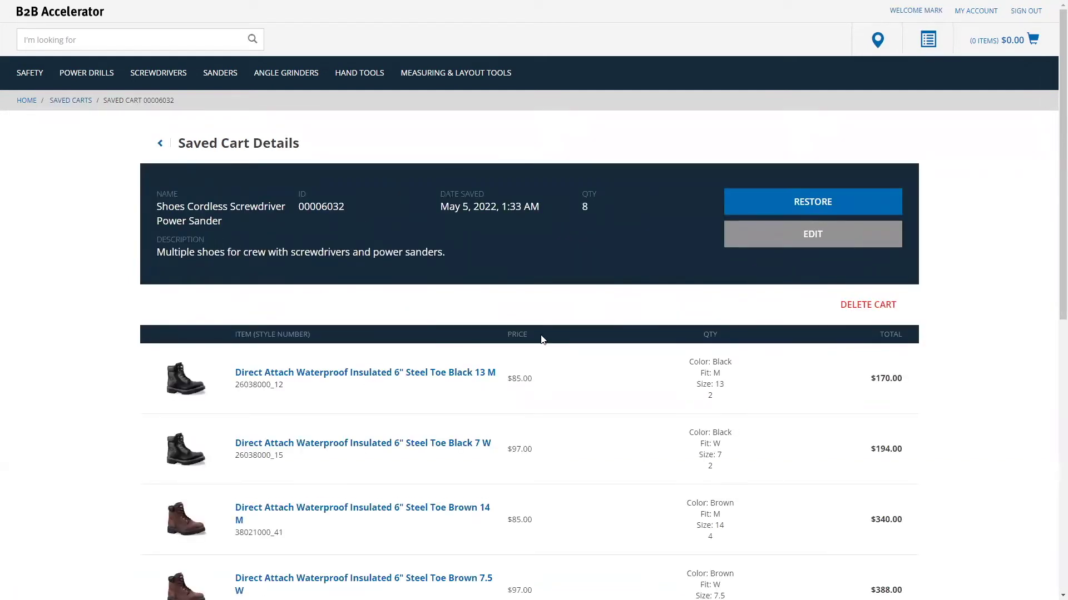
{"action": "scroll", "coordinate": [542, 340], "scroll_direction": "down", "scroll_amount": 9}
{"action": "scroll", "coordinate": [715, 495], "scroll_direction": "up", "scroll_amount": 9}
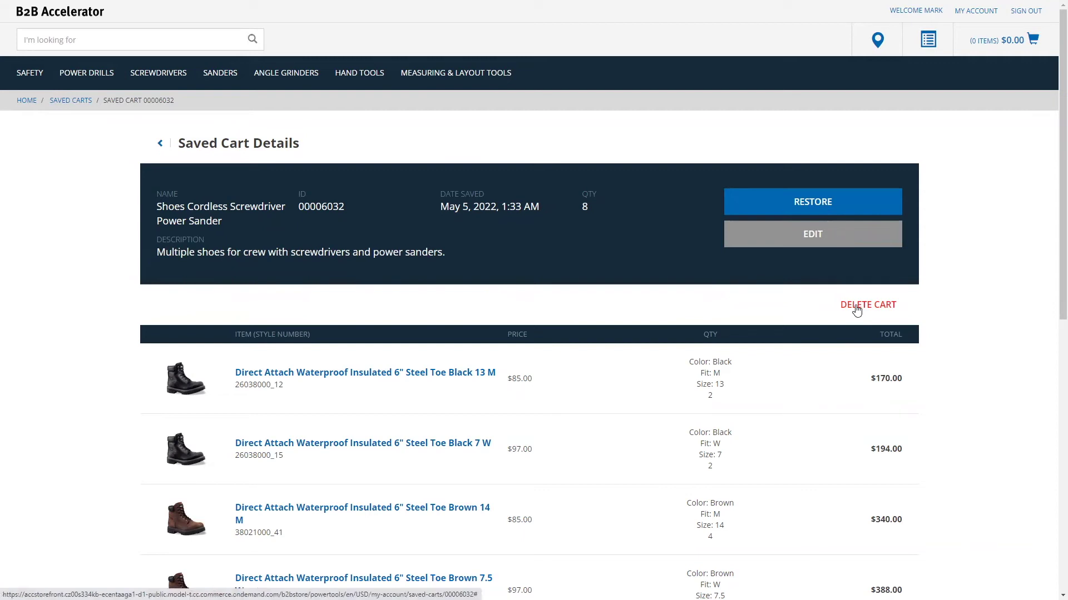
{"action": "left_click", "coordinate": [801, 237]}
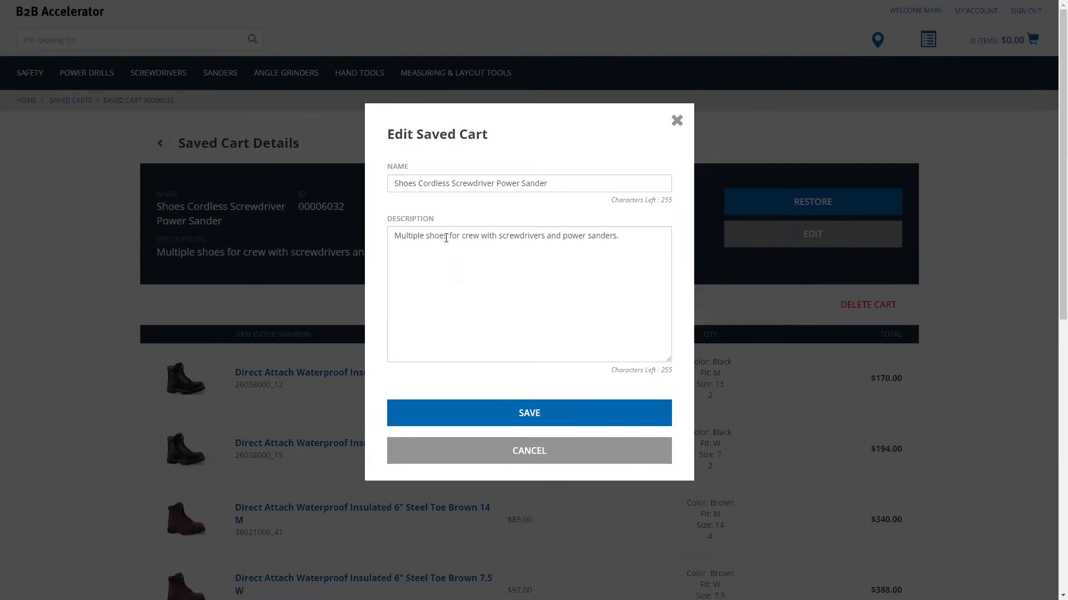
{"action": "left_click", "coordinate": [549, 459]}
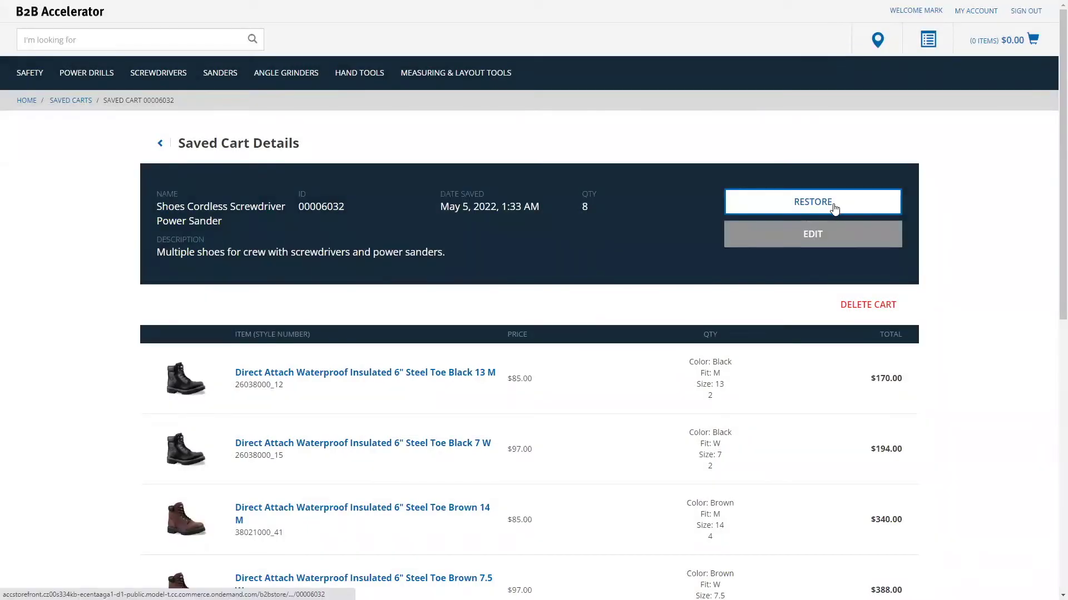
Restore the saved cart as the active shopping cart and review its items.
{"action": "left_click", "coordinate": [834, 208]}
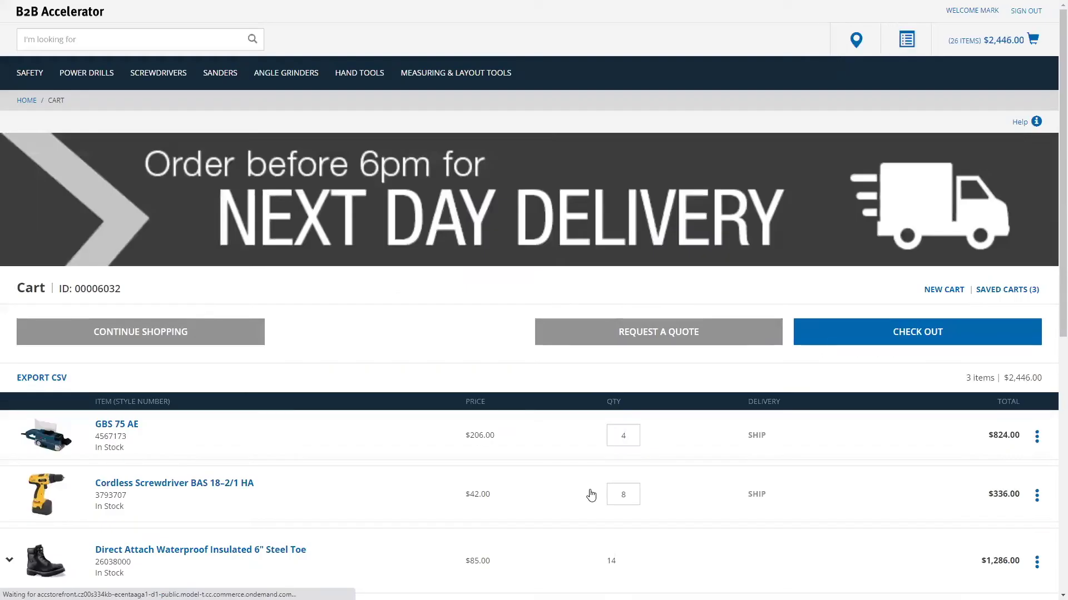
{"action": "scroll", "coordinate": [488, 418], "scroll_direction": "down", "scroll_amount": 1}
{"action": "scroll", "coordinate": [488, 418], "scroll_direction": "down", "scroll_amount": 2}
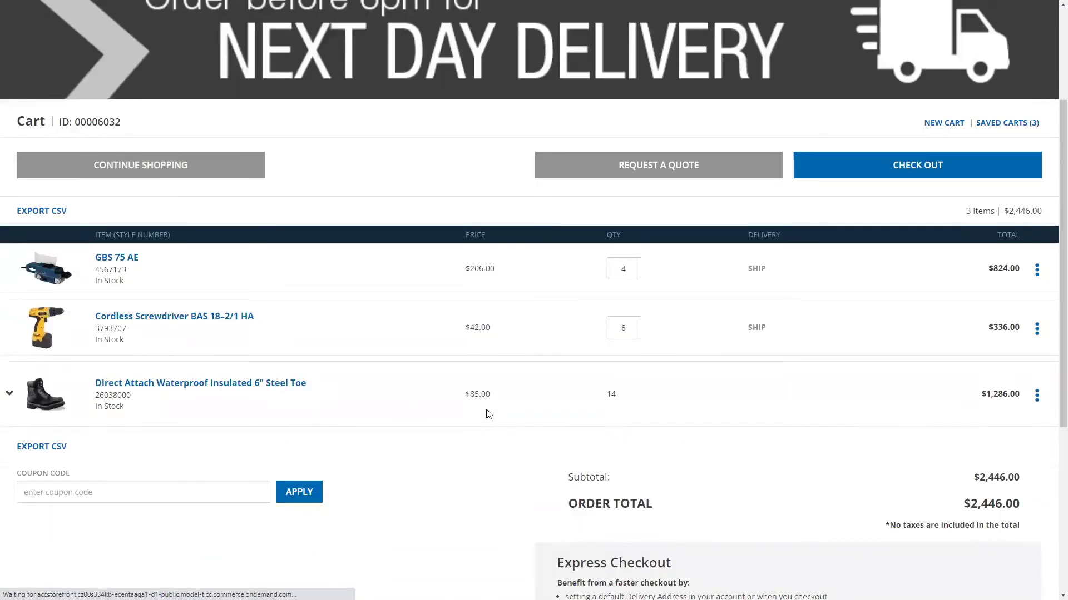
Open the account's saved carts list and check the copy kept of the restored cart.
{"action": "scroll", "coordinate": [487, 414], "scroll_direction": "up", "scroll_amount": 2}
{"action": "scroll", "coordinate": [488, 470], "scroll_direction": "up", "scroll_amount": 1}
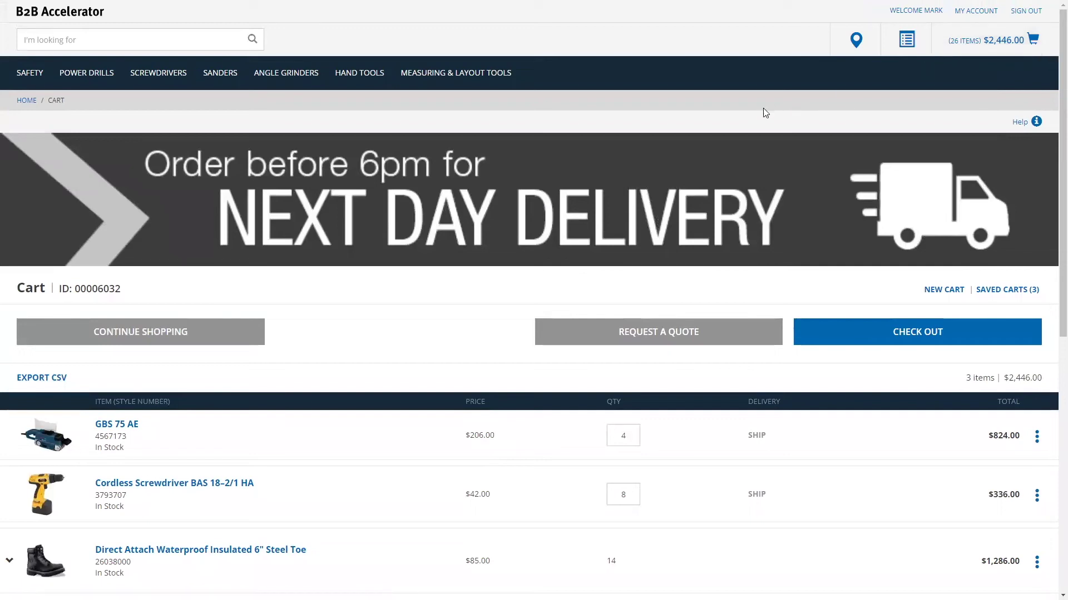
{"action": "left_click", "coordinate": [973, 13]}
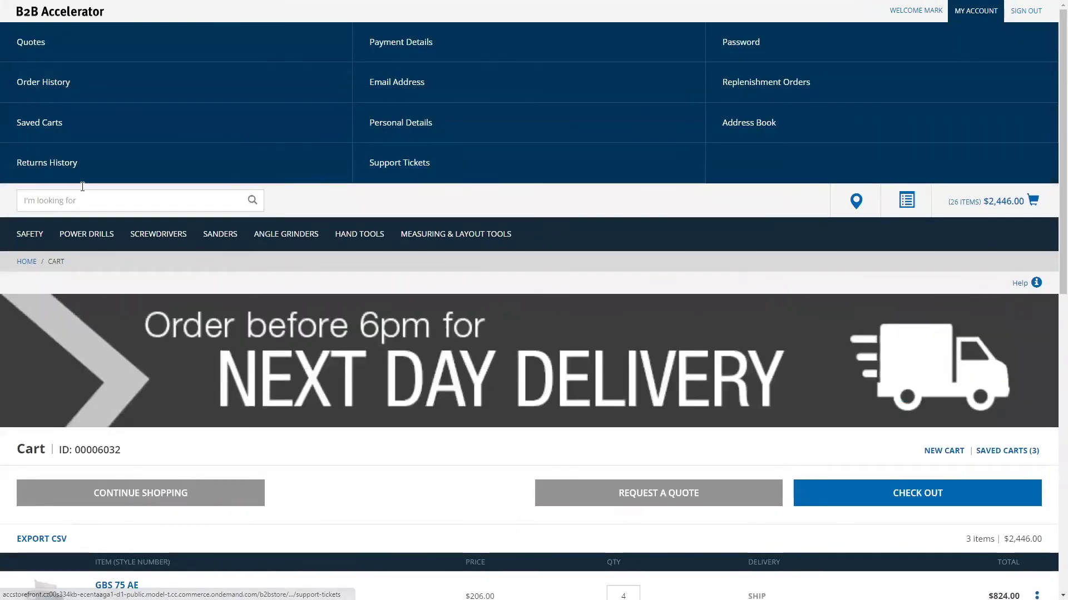
{"action": "left_click", "coordinate": [33, 136]}
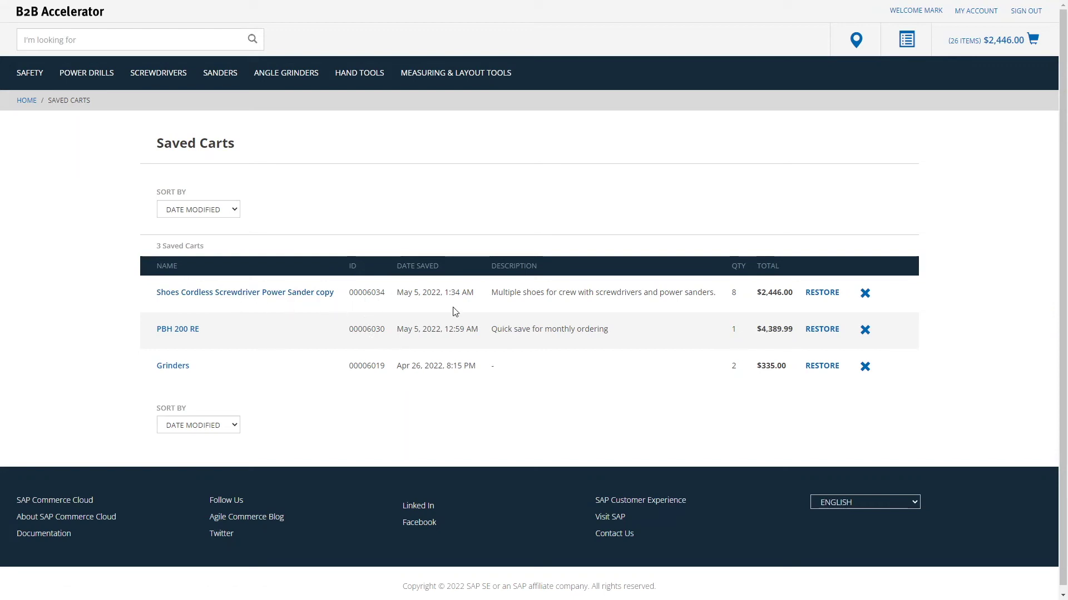
Return to the active shopping cart and review its items, quantities and order total.
{"action": "left_click", "coordinate": [1000, 46]}
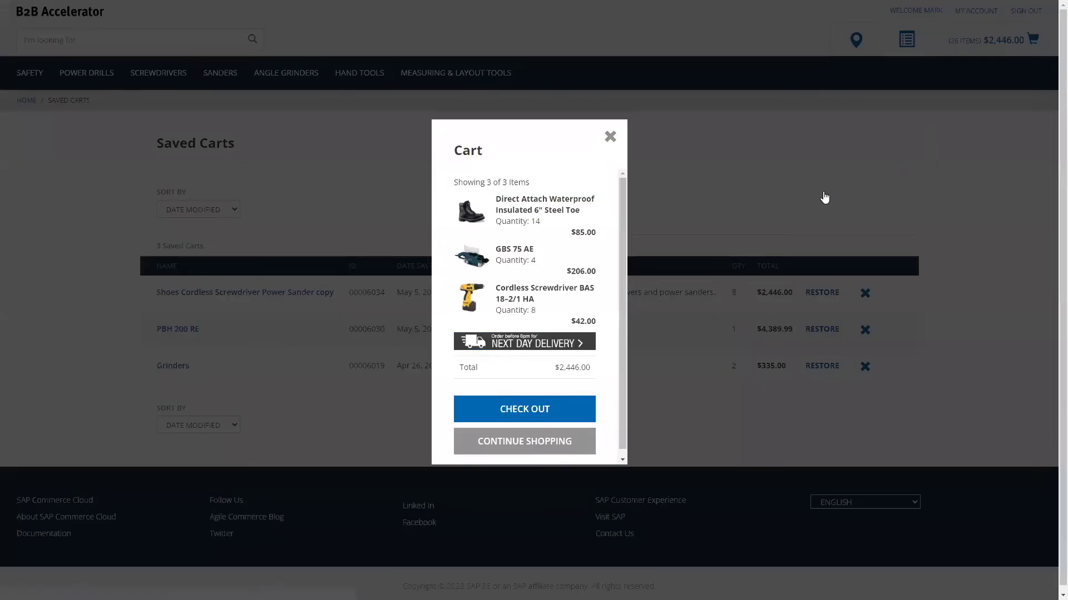
{"action": "left_click", "coordinate": [528, 421]}
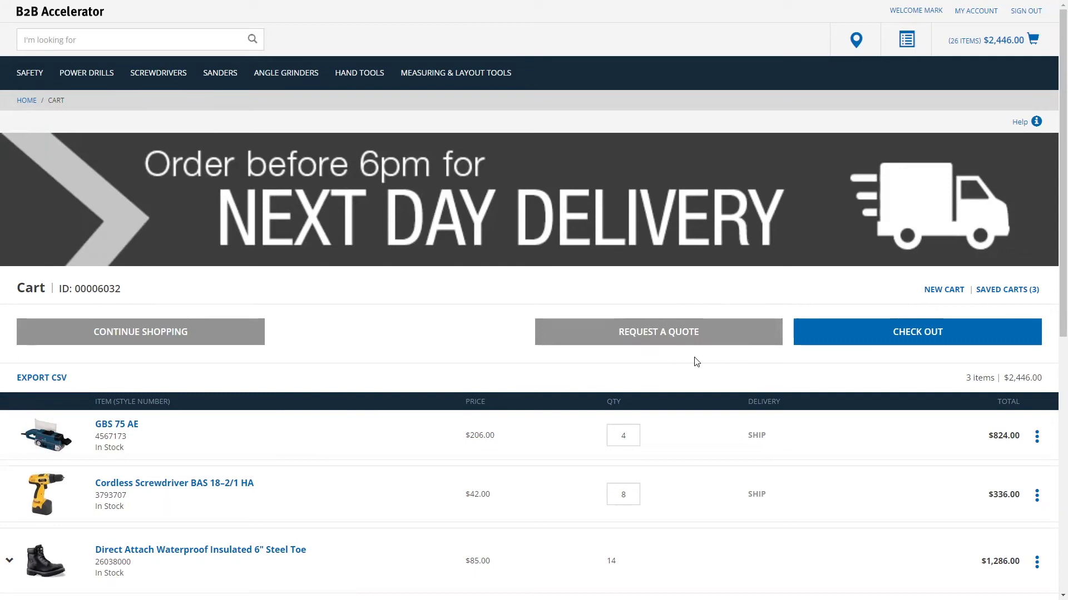
{"action": "scroll", "coordinate": [695, 373], "scroll_direction": "down", "scroll_amount": 2}
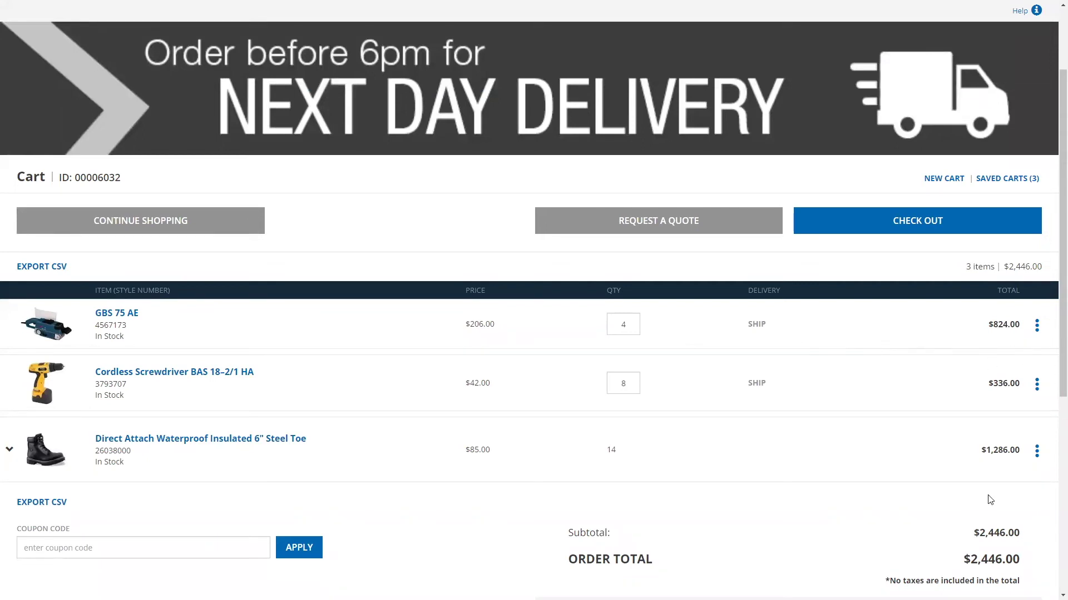
{"action": "scroll", "coordinate": [932, 446], "scroll_direction": "up", "scroll_amount": 2}
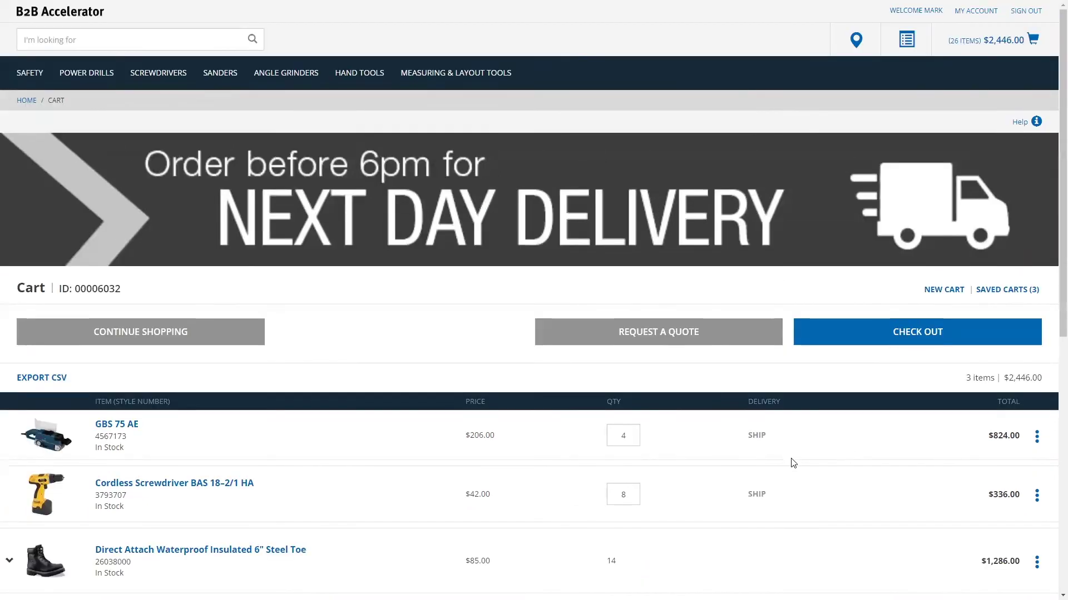
{"action": "scroll", "coordinate": [794, 463], "scroll_direction": "down", "scroll_amount": 2}
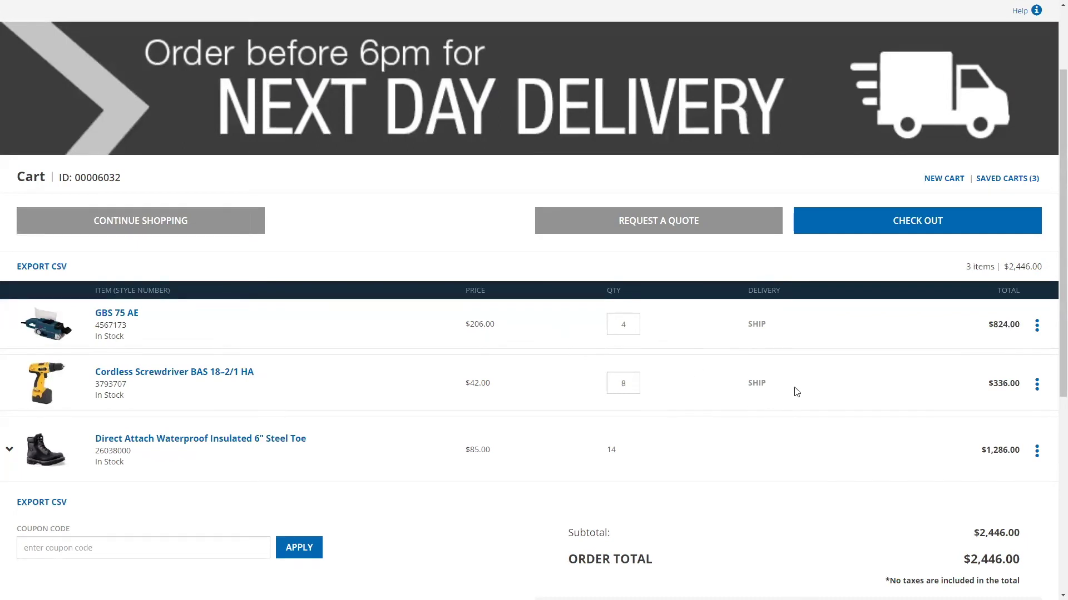
Request a quote for the active cart, dismiss the notice, and try to submit the quote.
{"action": "left_click", "coordinate": [683, 224]}
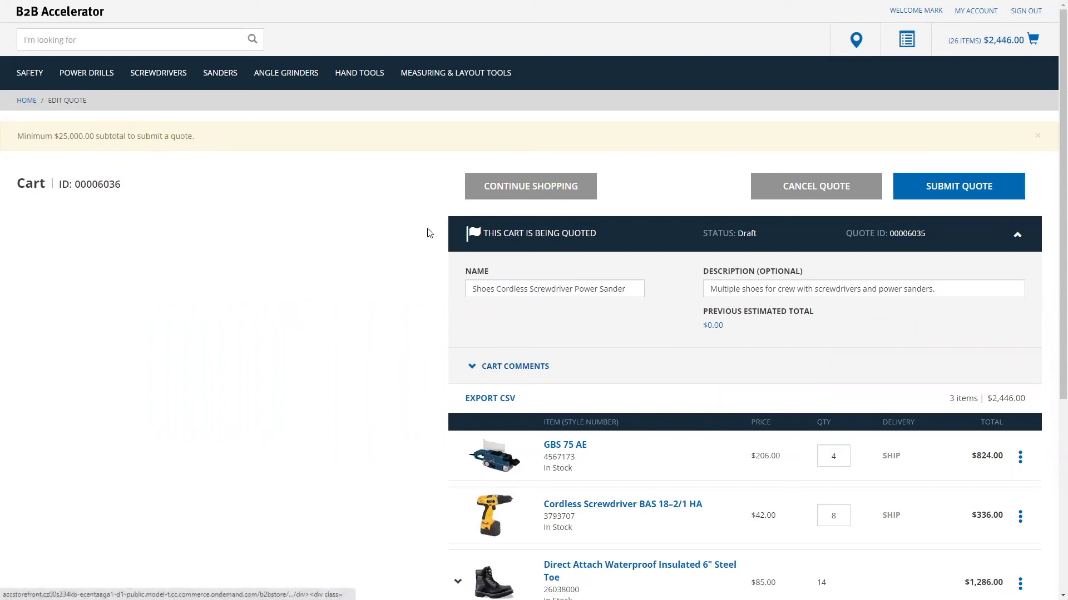
{"action": "left_click", "coordinate": [1037, 136]}
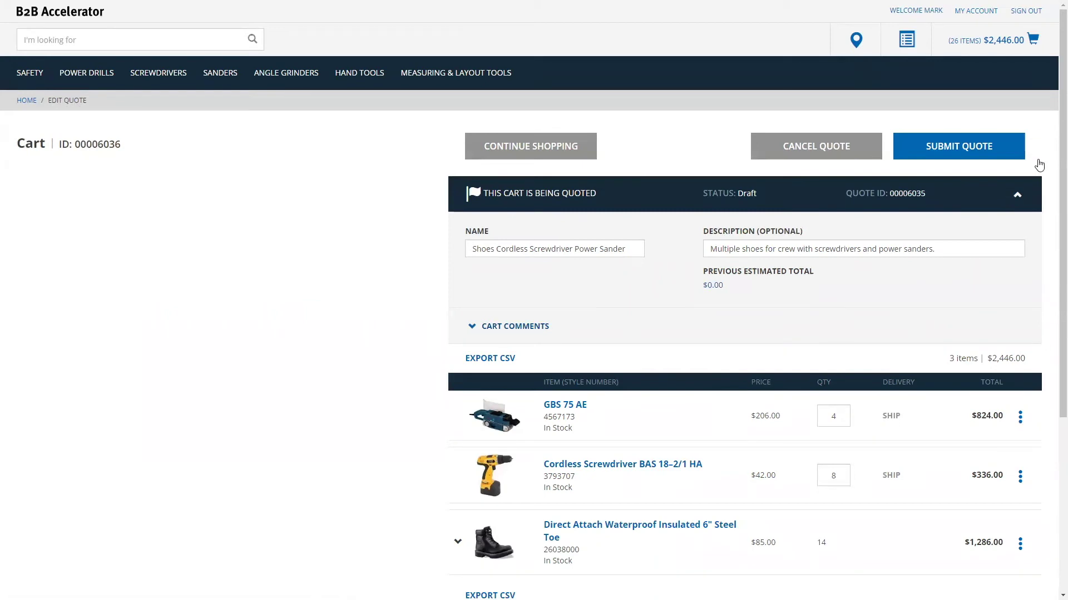
{"action": "left_click", "coordinate": [958, 147]}
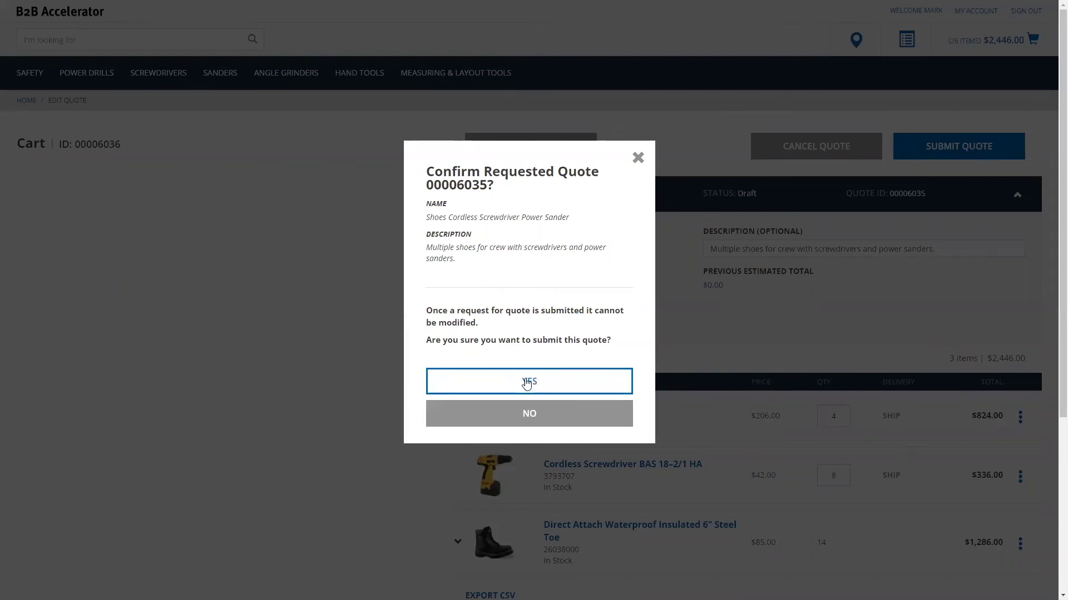
{"action": "left_click", "coordinate": [483, 394]}
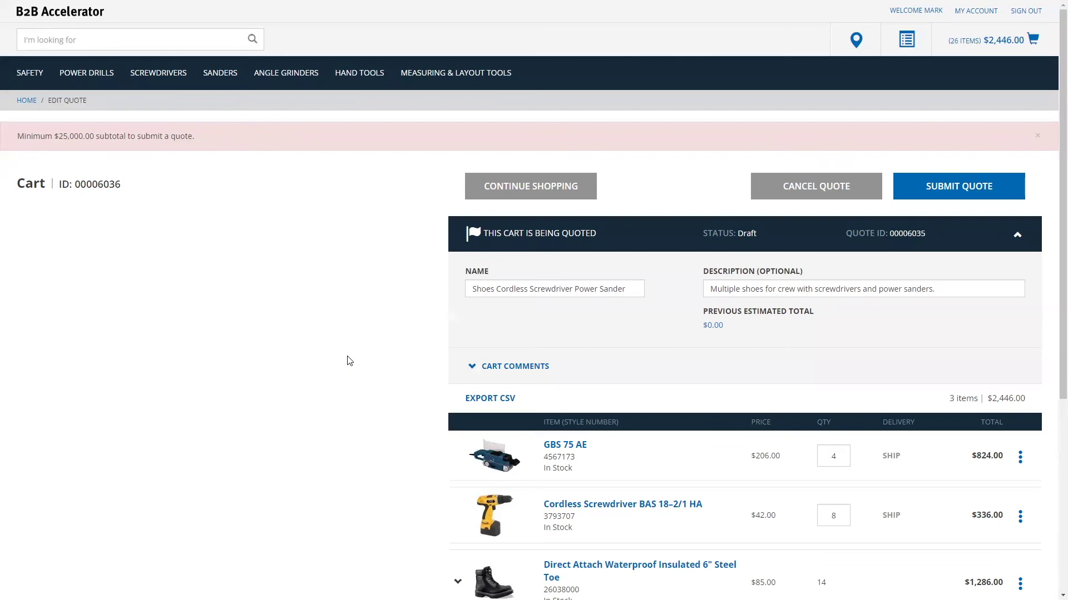
Add 50 of the Screwdriver BT-SD 3,6/1 Li from the screwdrivers category to the quote and continue shopping.
{"action": "left_click", "coordinate": [155, 76]}
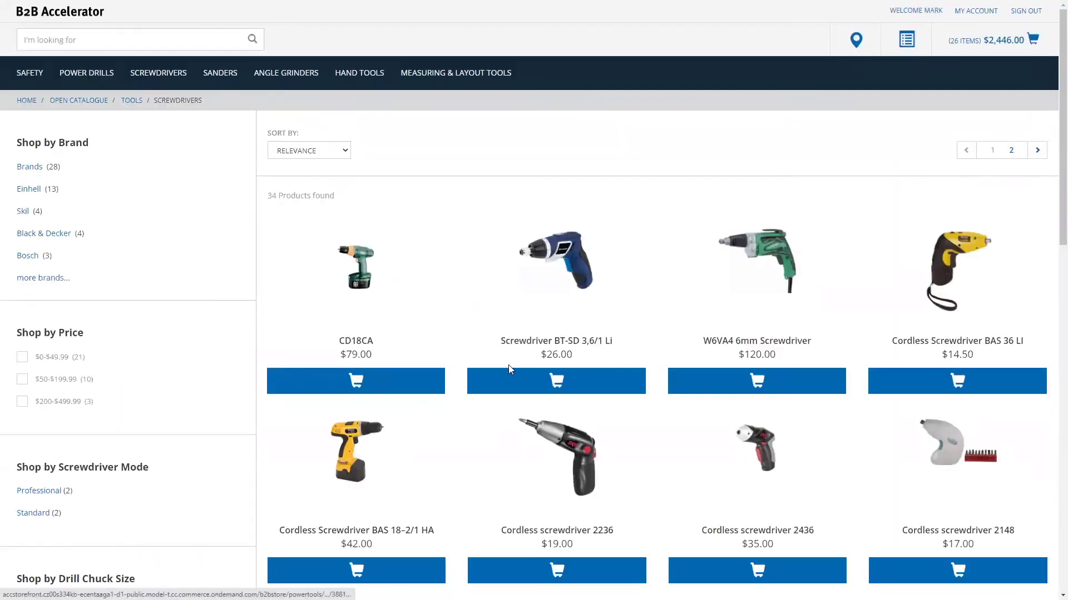
{"action": "left_click", "coordinate": [571, 269]}
{"action": "double_click", "coordinate": [744, 219]}
{"action": "type", "text": "50"}
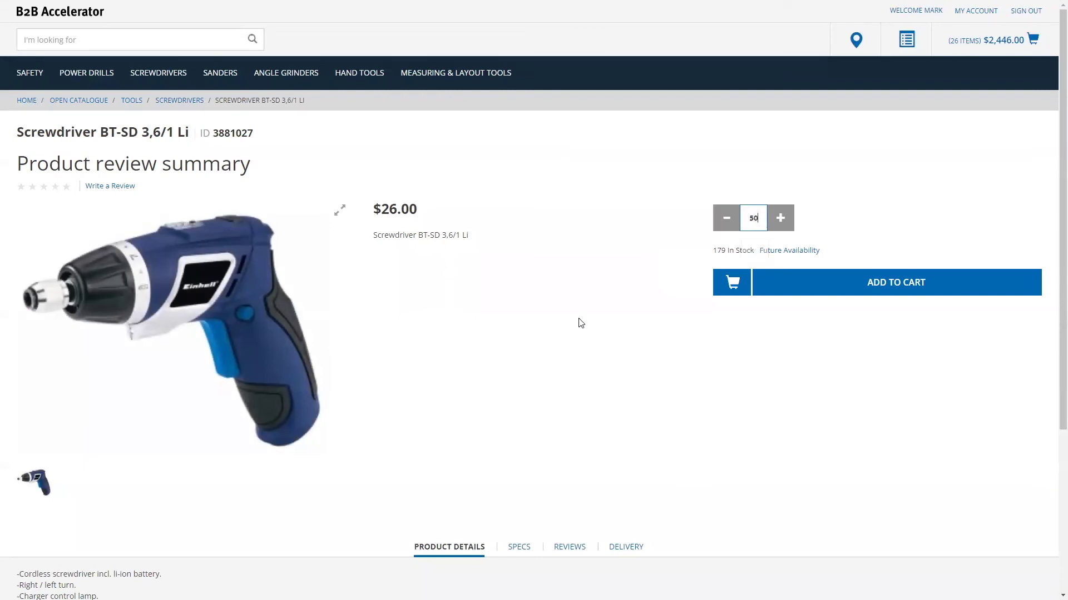
{"action": "left_click", "coordinate": [860, 283]}
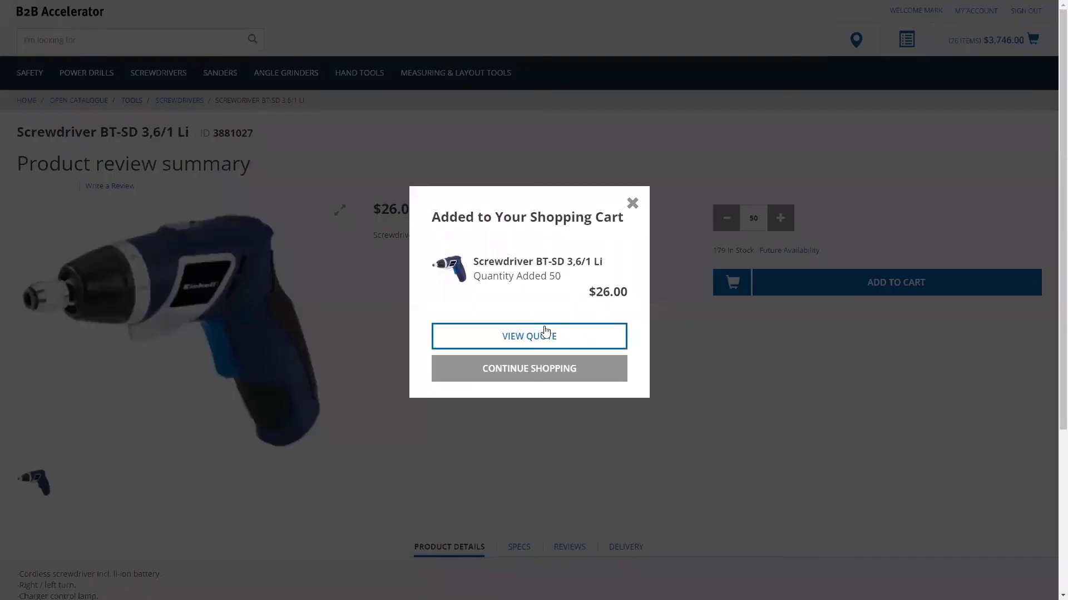
{"action": "left_click", "coordinate": [516, 375]}
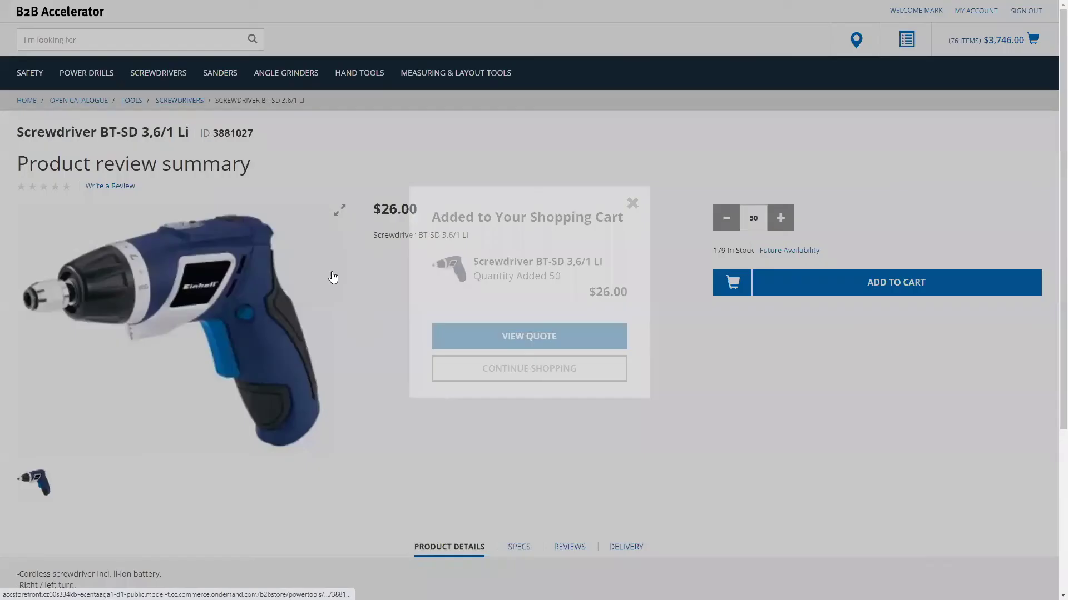
Add one KA270K from the sanders category to the quote and view the quote.
{"action": "left_click", "coordinate": [232, 80]}
{"action": "left_click", "coordinate": [728, 374]}
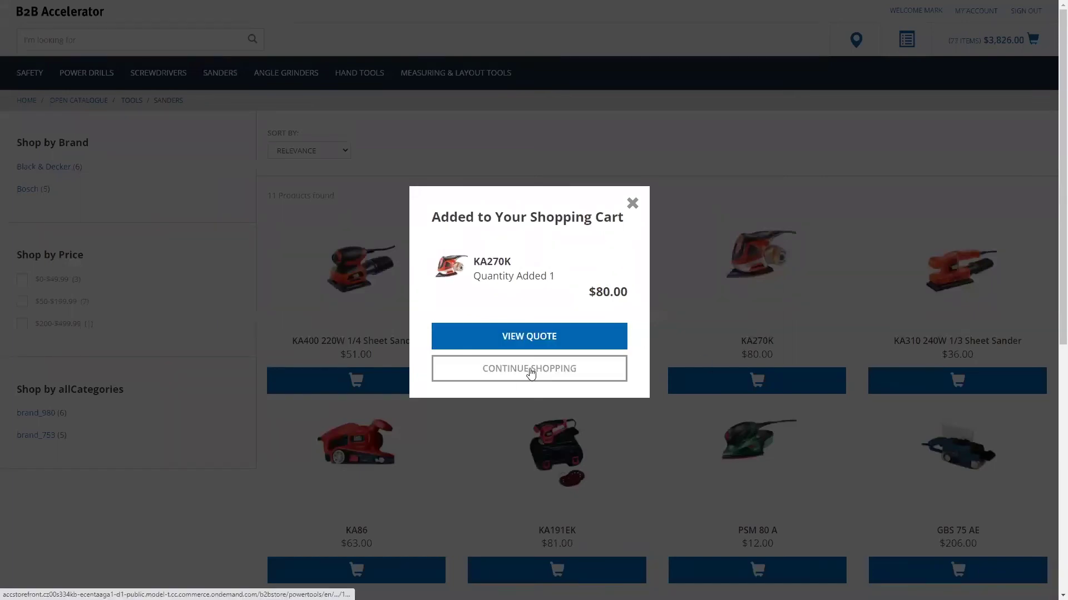
{"action": "left_click", "coordinate": [623, 346]}
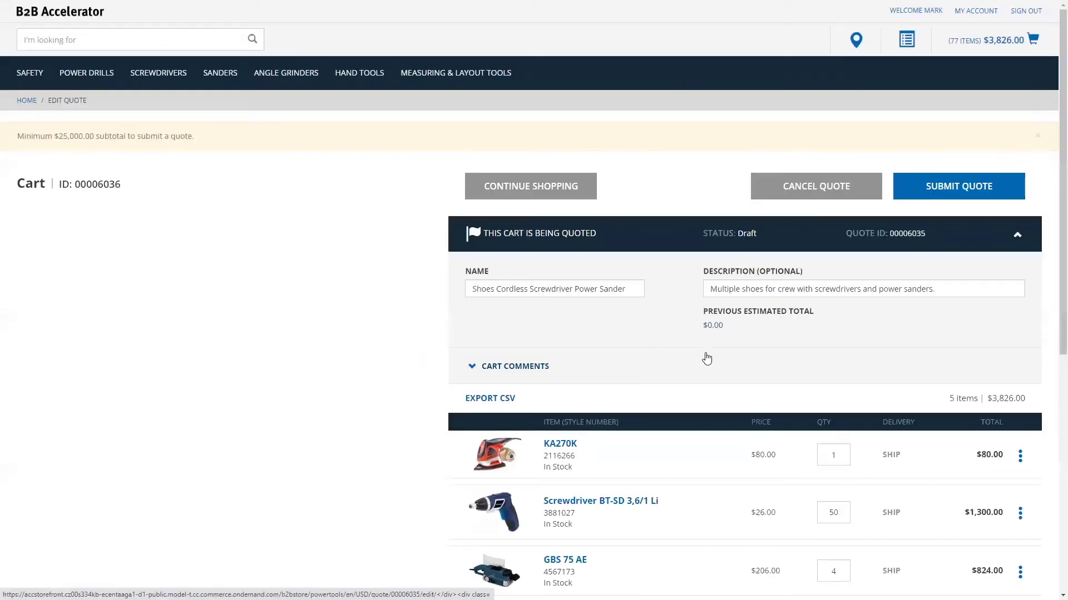
Set the quantity of the Cordless Screwdriver BAS 18-2/1 HA in the quote to 100.
{"action": "scroll", "coordinate": [706, 359], "scroll_direction": "down", "scroll_amount": 5}
{"action": "left_click", "coordinate": [838, 297]}
{"action": "double_click", "coordinate": [840, 297]}
{"action": "type", "text": "100"}
{"action": "left_click", "coordinate": [831, 239]}
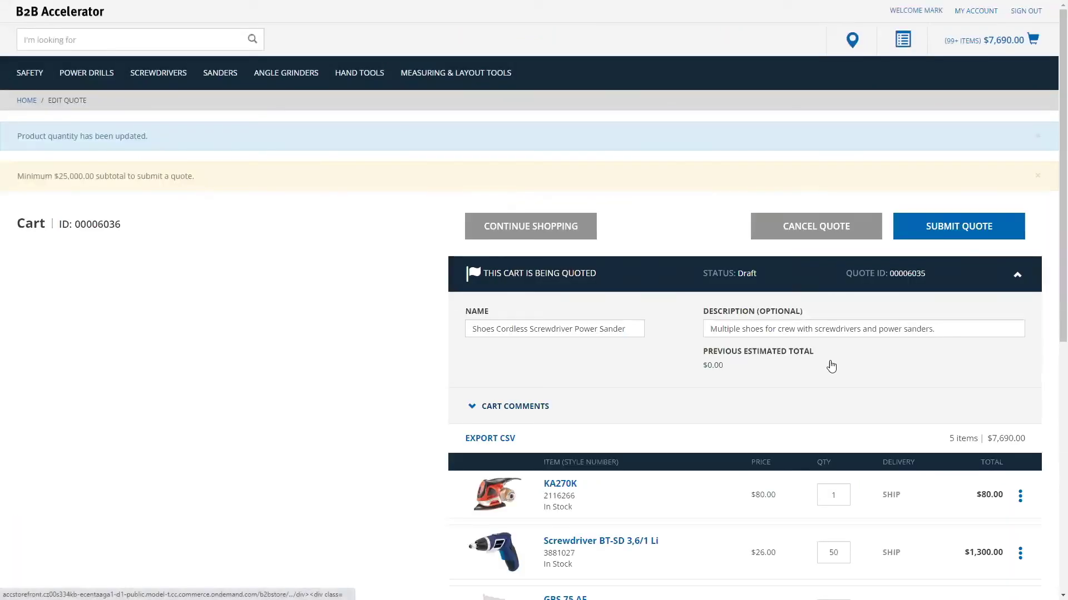
Set the quantity of the GBS 75 AE sander in the quote to 100.
{"action": "scroll", "coordinate": [831, 364], "scroll_direction": "down", "scroll_amount": 7}
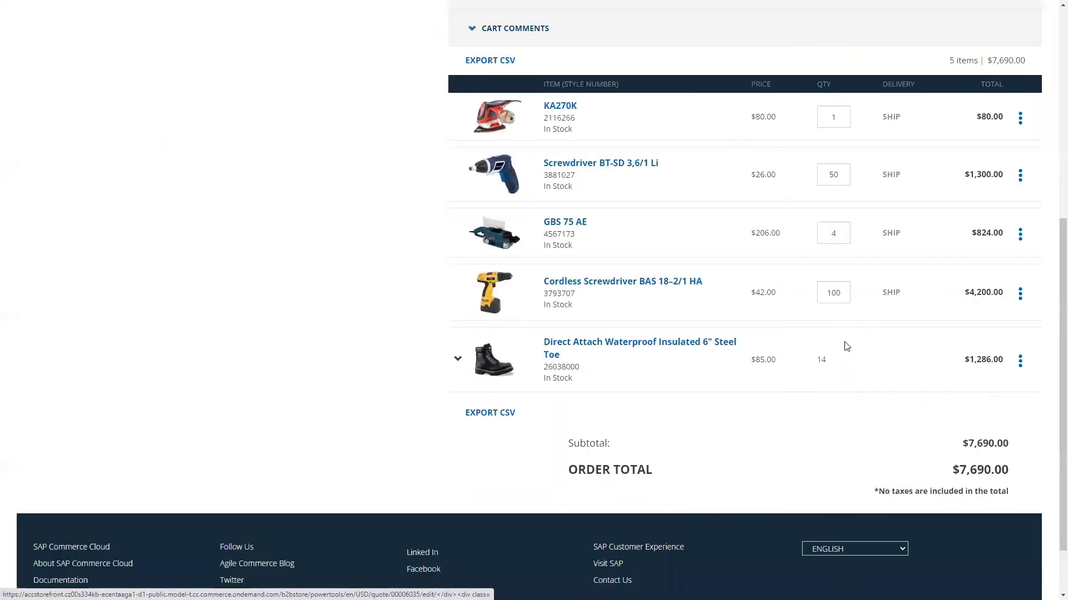
{"action": "double_click", "coordinate": [832, 223]}
{"action": "type", "text": "100"}
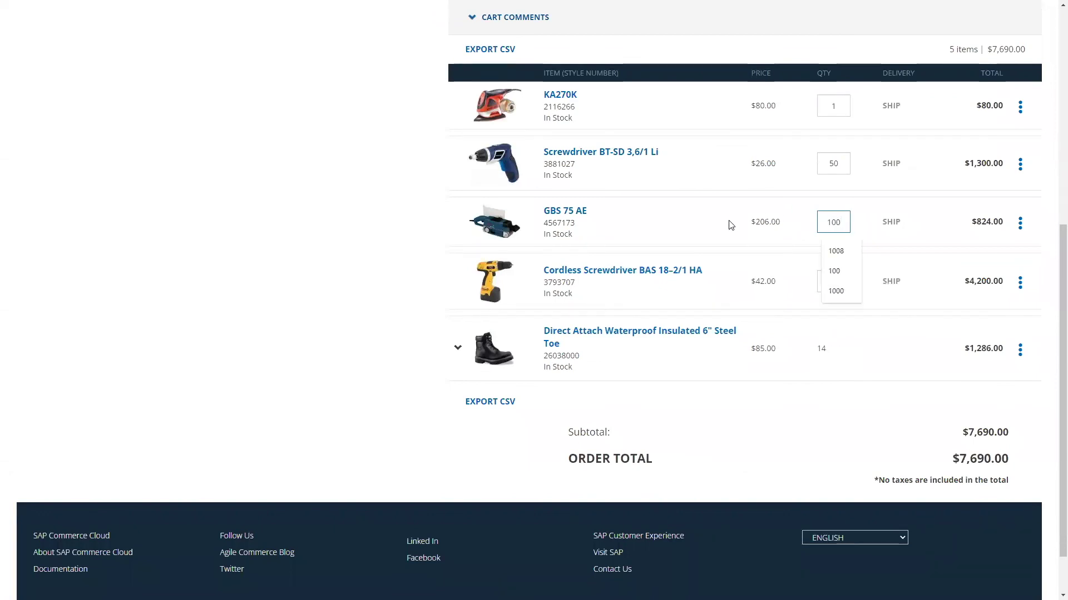
{"action": "key", "text": "Return"}
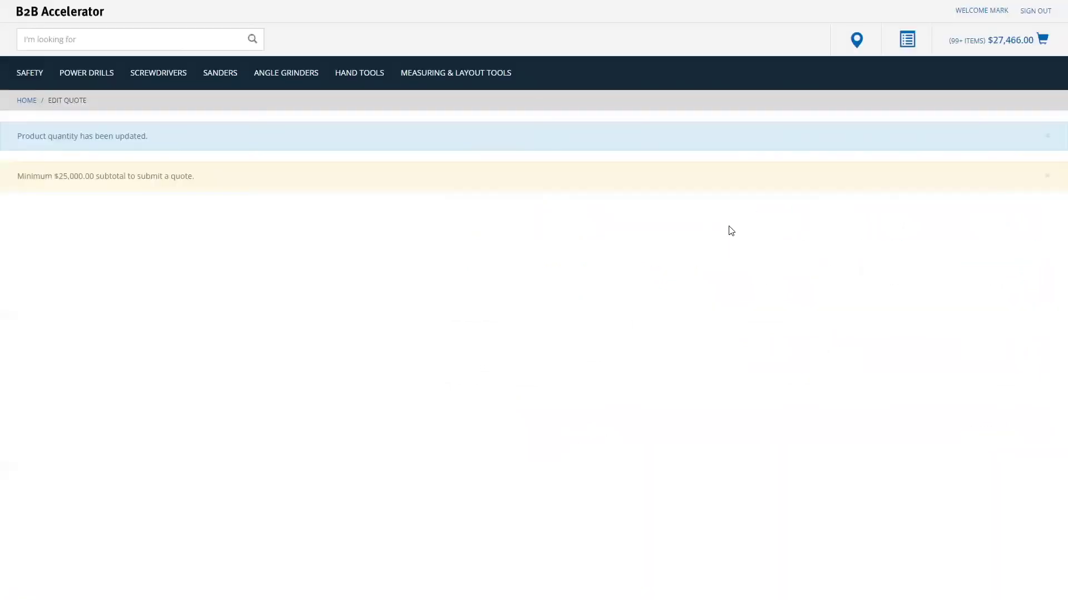
Check the quote's updated quantities and total, and submit the quote.
{"action": "scroll", "coordinate": [734, 318], "scroll_direction": "down", "scroll_amount": 2}
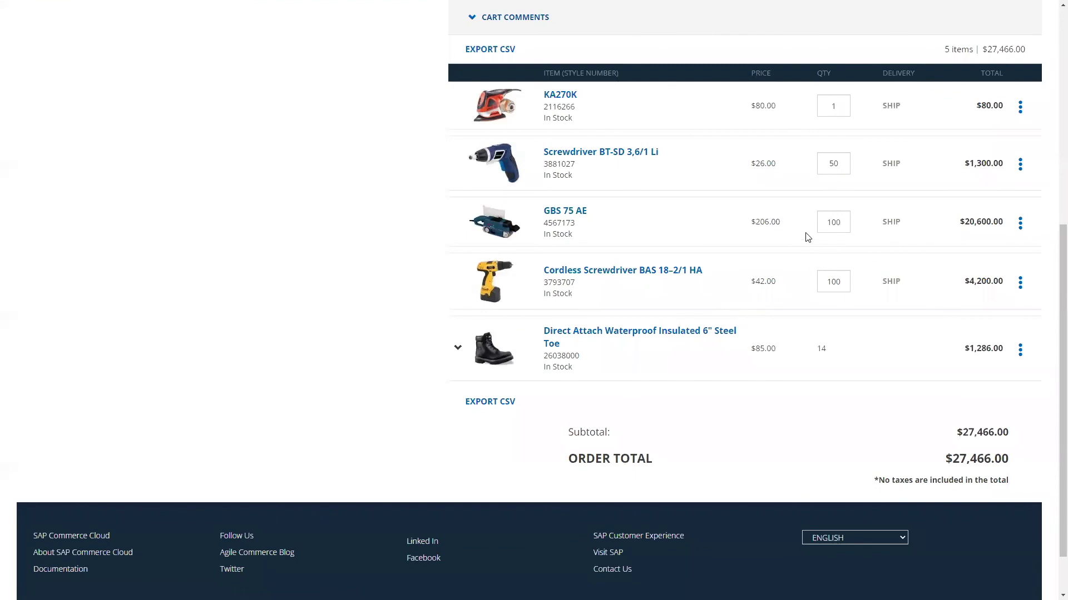
{"action": "scroll", "coordinate": [951, 439], "scroll_direction": "up", "scroll_amount": 7}
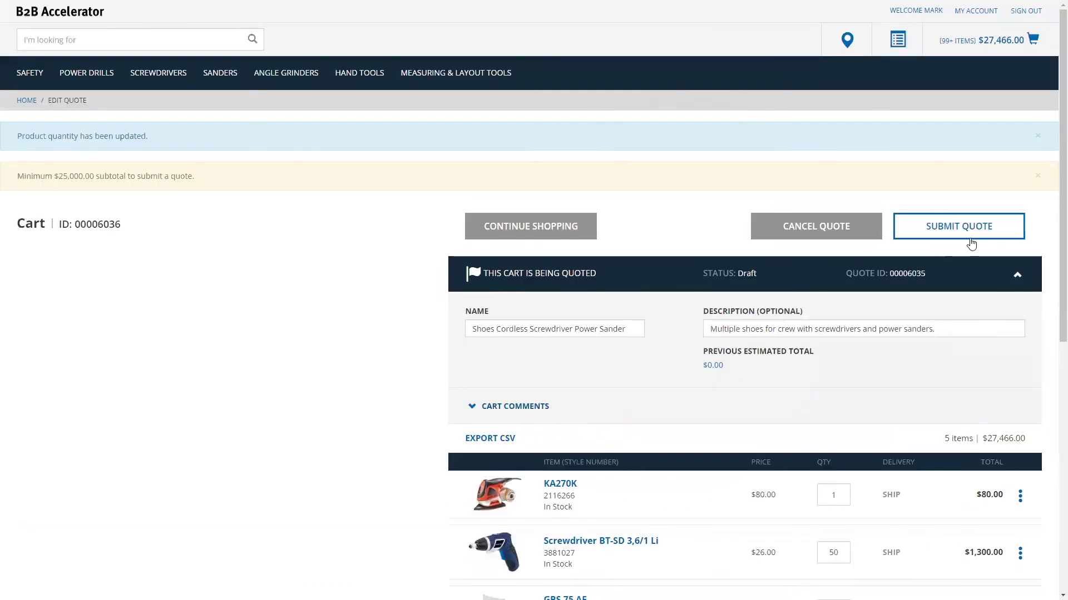
{"action": "left_click", "coordinate": [968, 239]}
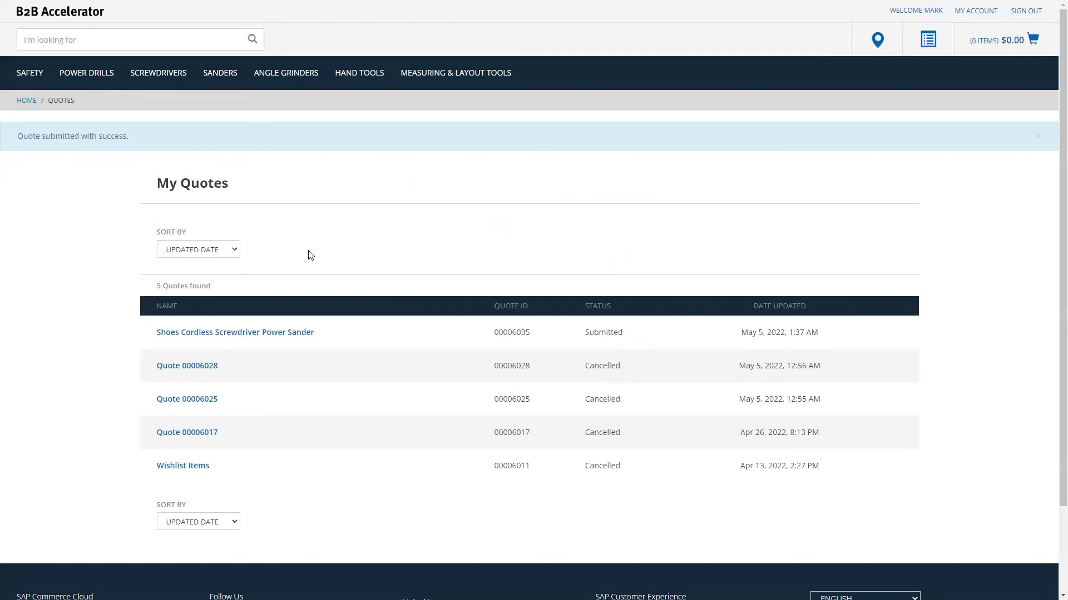
Review the quotes list, open the submitted quote "Shoes Cordless Screwdriver Power Sander", and examine its details and items.
{"action": "scroll", "coordinate": [334, 278], "scroll_direction": "down", "scroll_amount": 2}
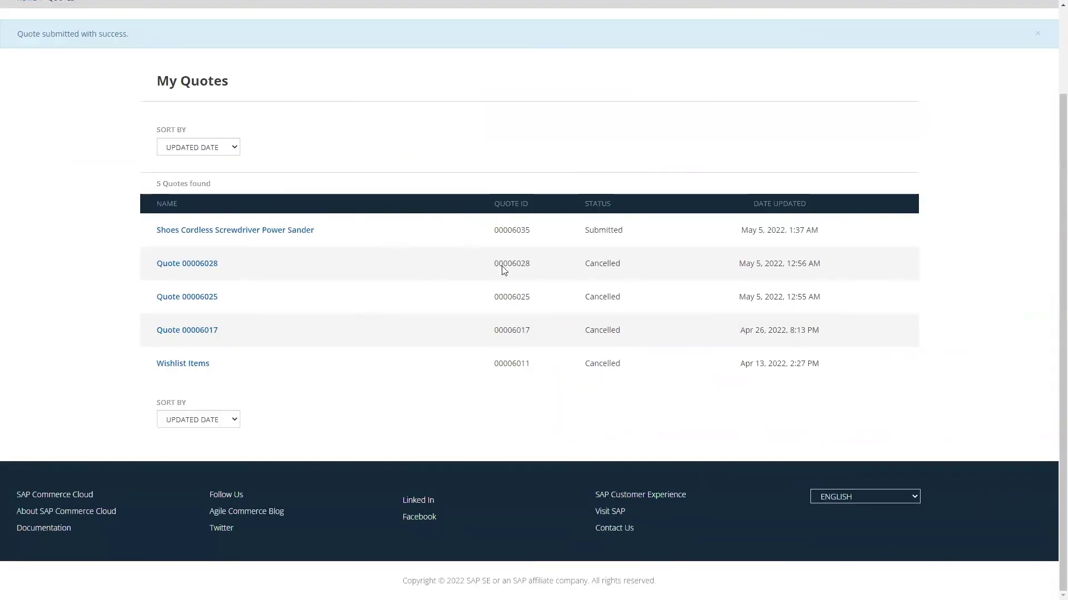
{"action": "scroll", "coordinate": [445, 367], "scroll_direction": "up", "scroll_amount": 2}
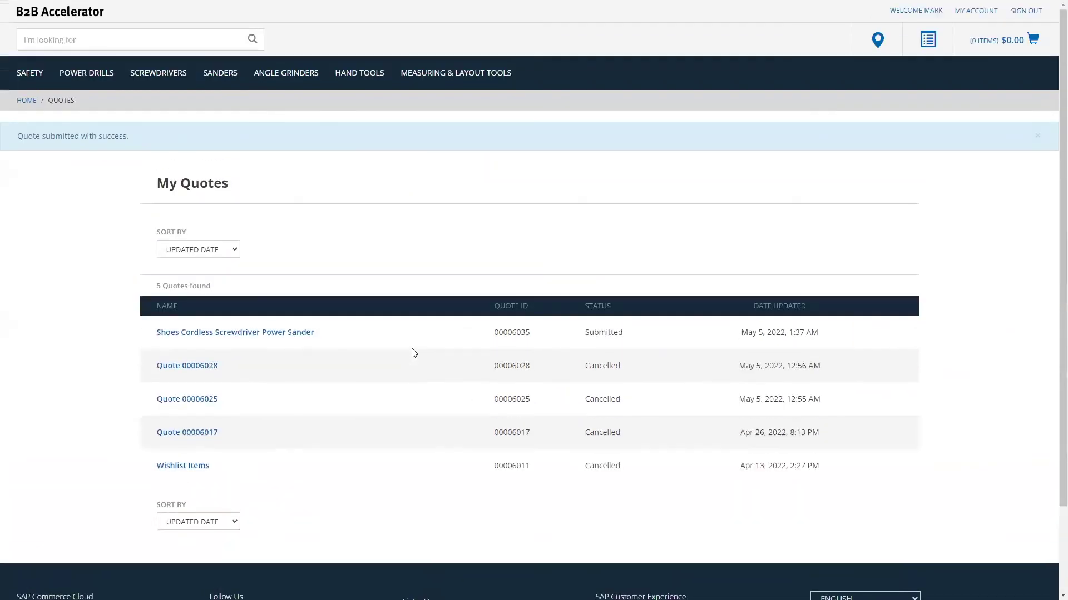
{"action": "left_click", "coordinate": [276, 337]}
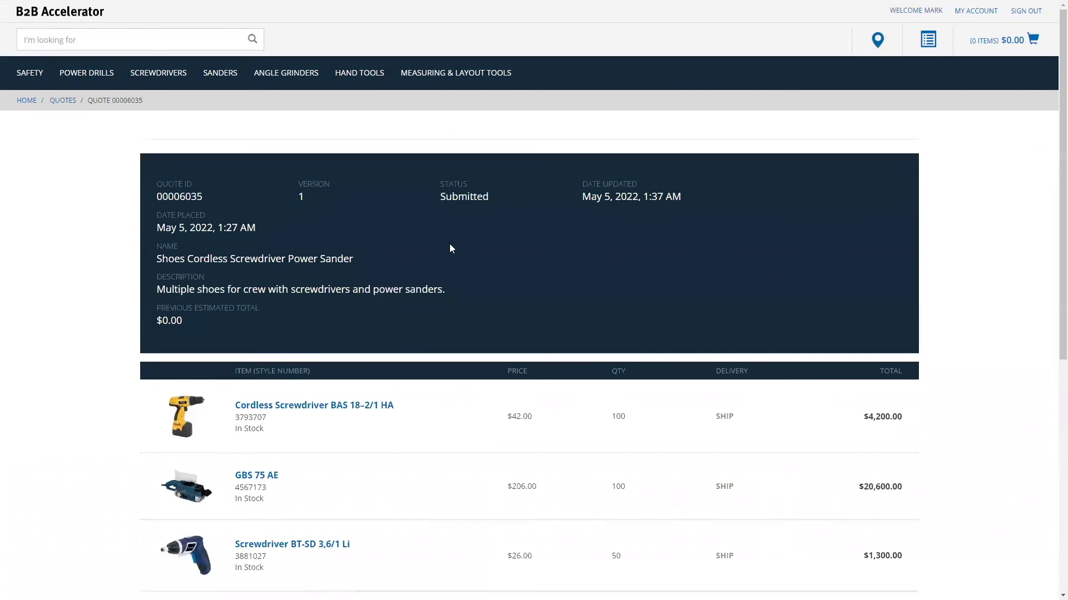
{"action": "scroll", "coordinate": [450, 248], "scroll_direction": "down", "scroll_amount": 7}
{"action": "scroll", "coordinate": [450, 247], "scroll_direction": "up", "scroll_amount": 4}
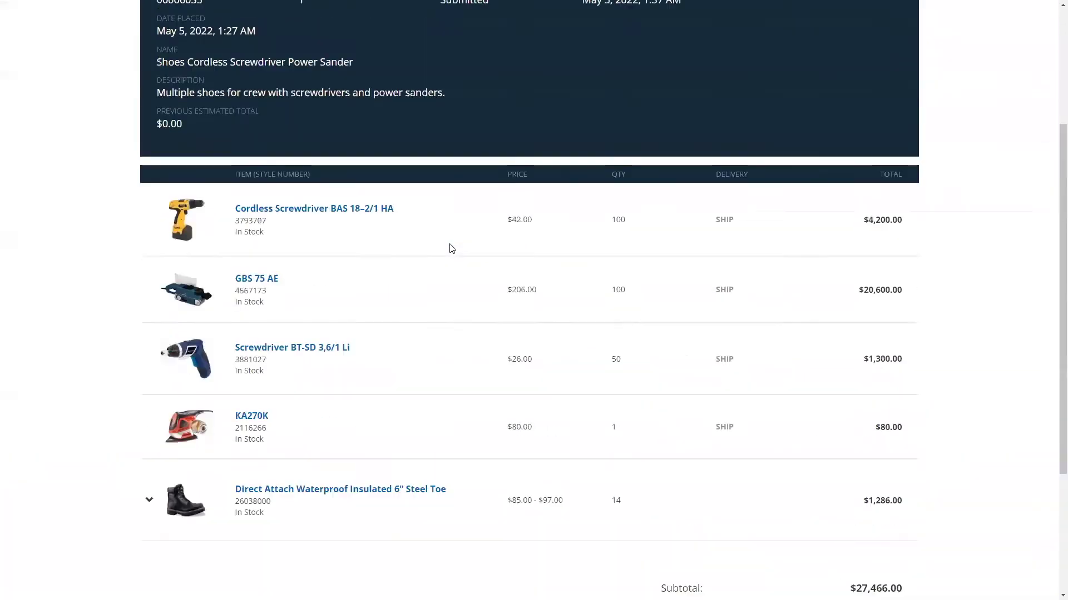
{"action": "scroll", "coordinate": [450, 246], "scroll_direction": "up", "scroll_amount": 3}
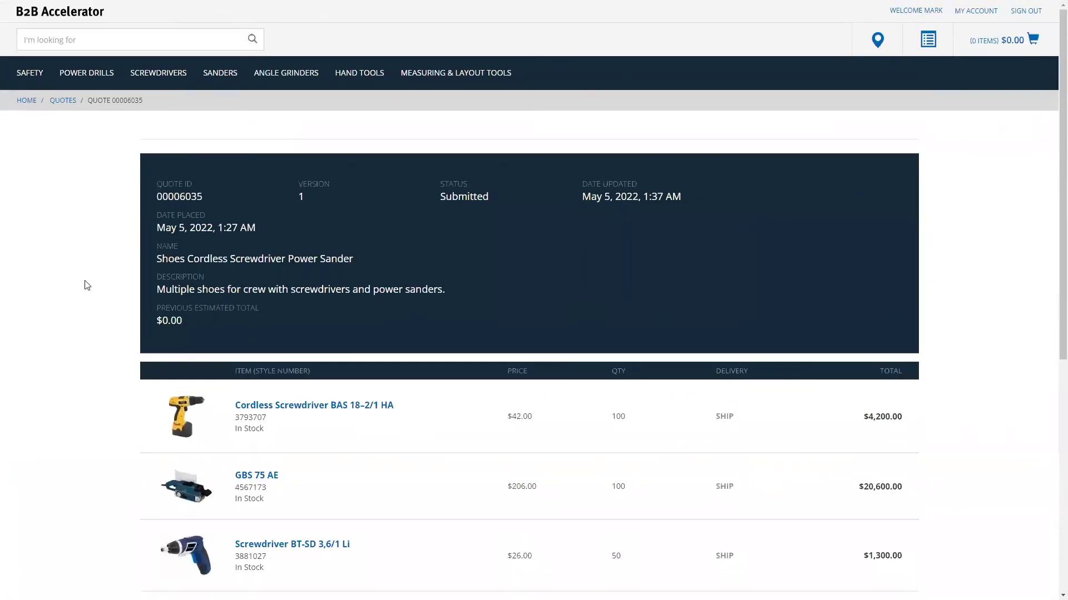